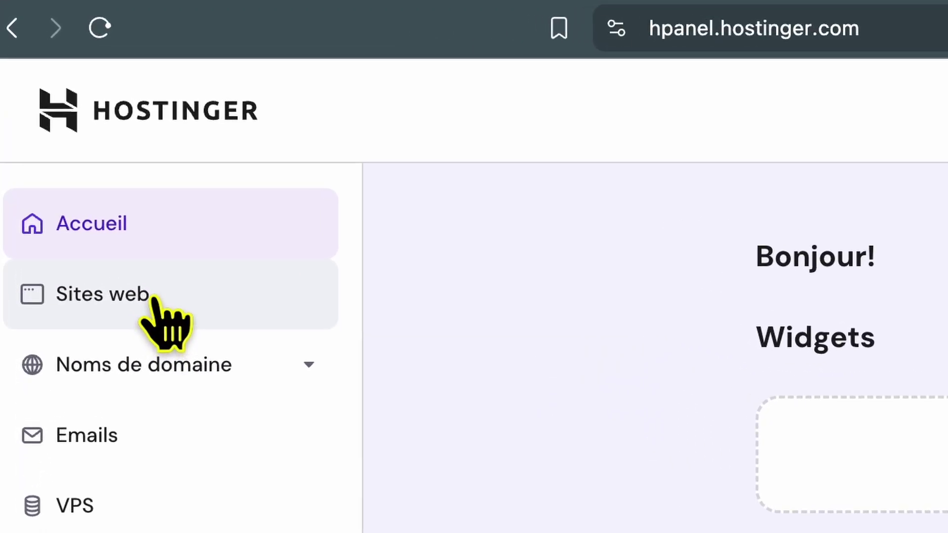
Start adding a new WordPress website to the hosting plan and proceed past the introduction screen.
click(154, 299)
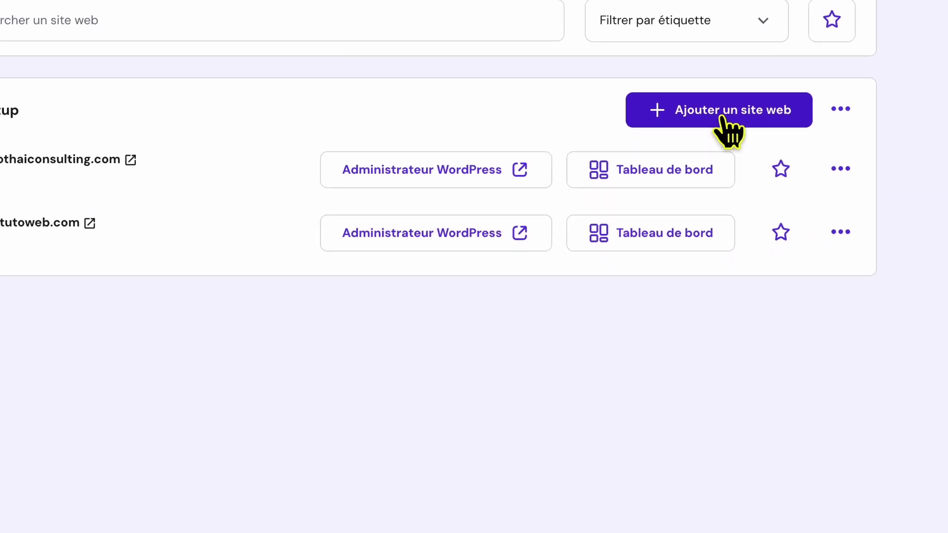
click(722, 91)
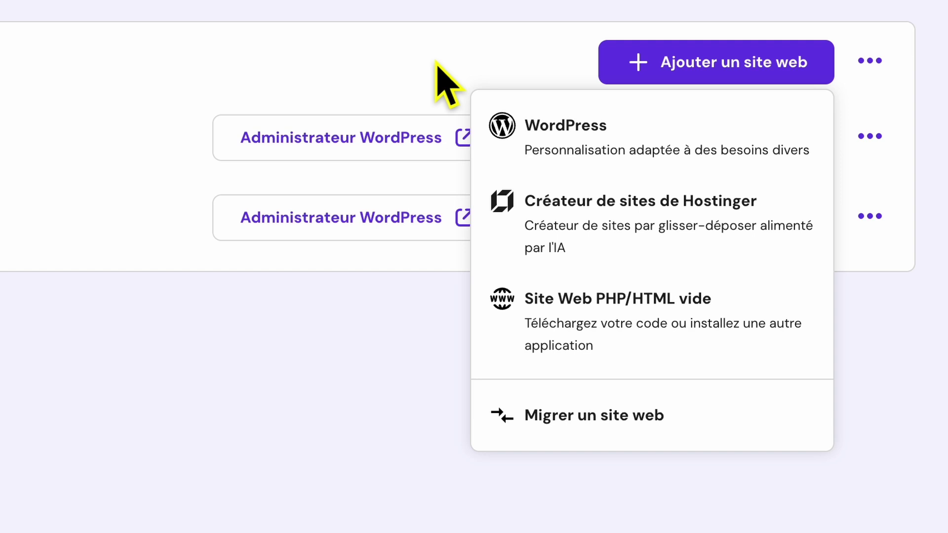
click(543, 131)
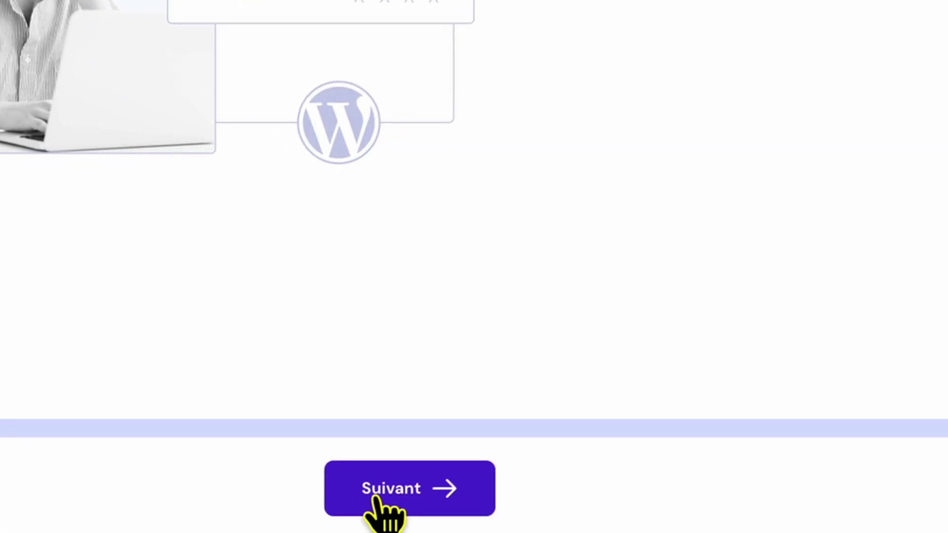
click(374, 498)
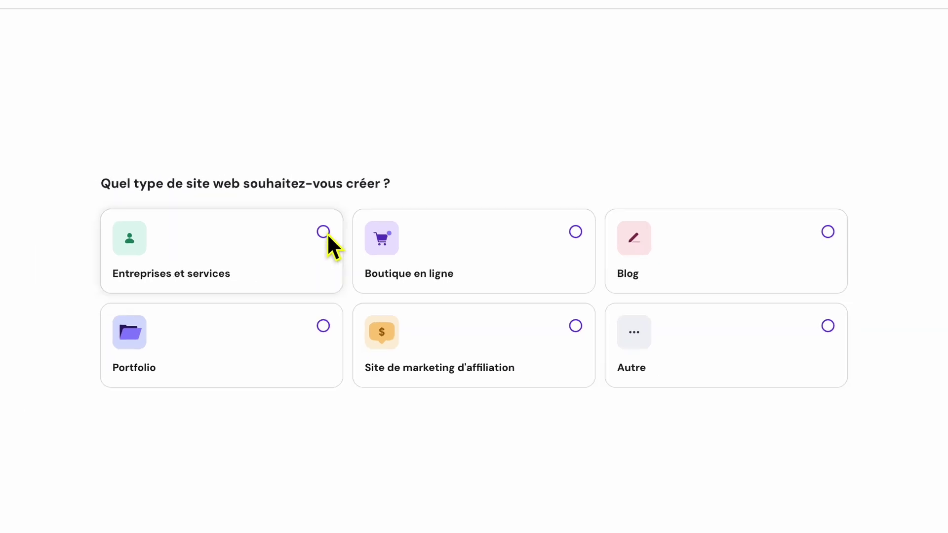
Set the website type to Entreprises et services and the creation method to Sites web et thèmes prédéfinis.
click(326, 233)
click(711, 515)
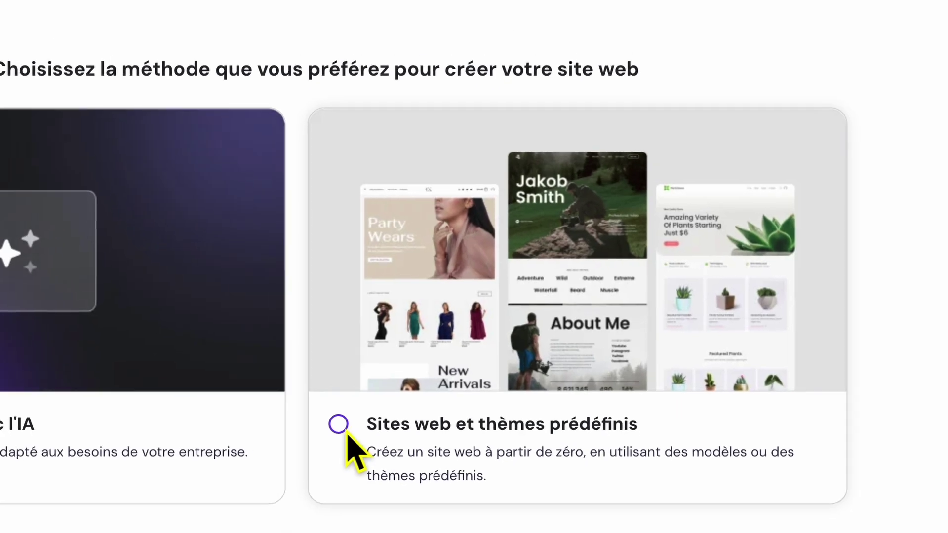
click(297, 445)
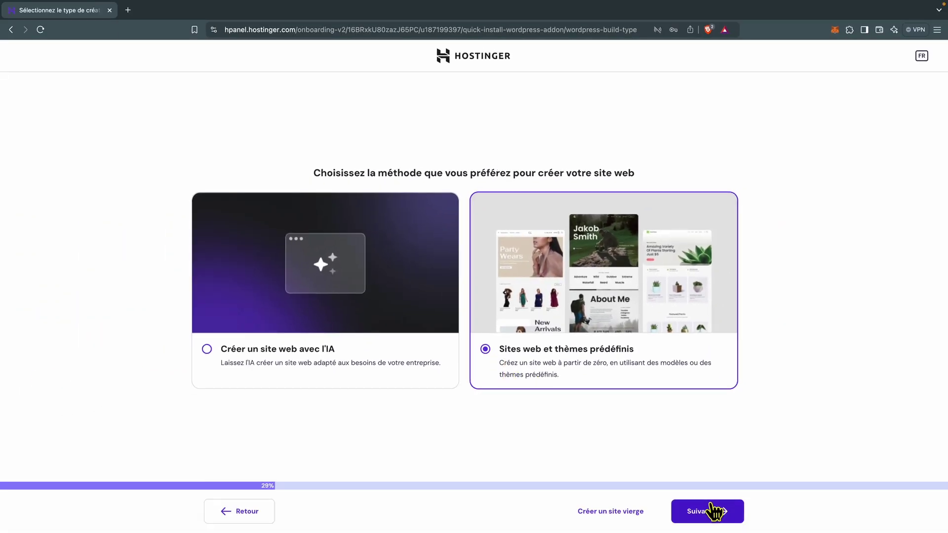
click(711, 511)
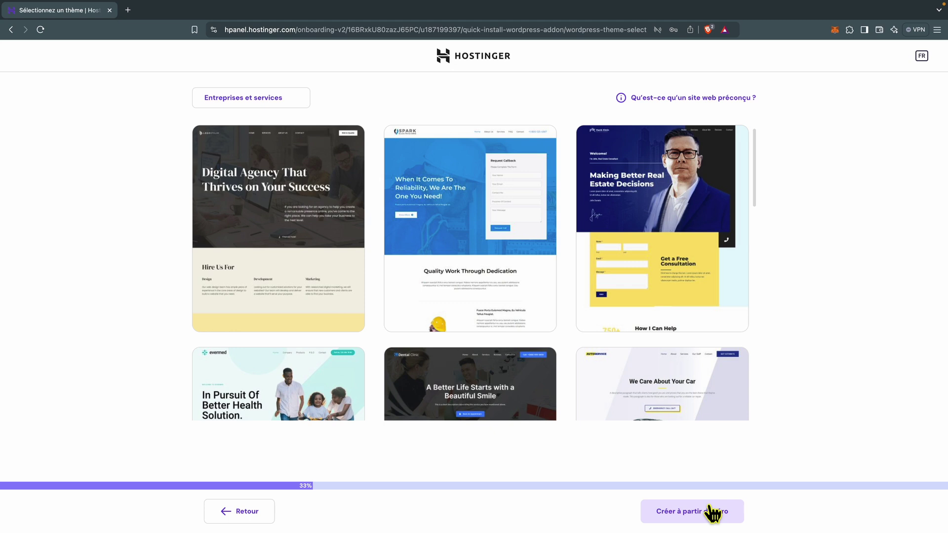
View the prebuilt templates for Boutique en ligne and Blog, and return to the Entreprises et services category.
click(305, 102)
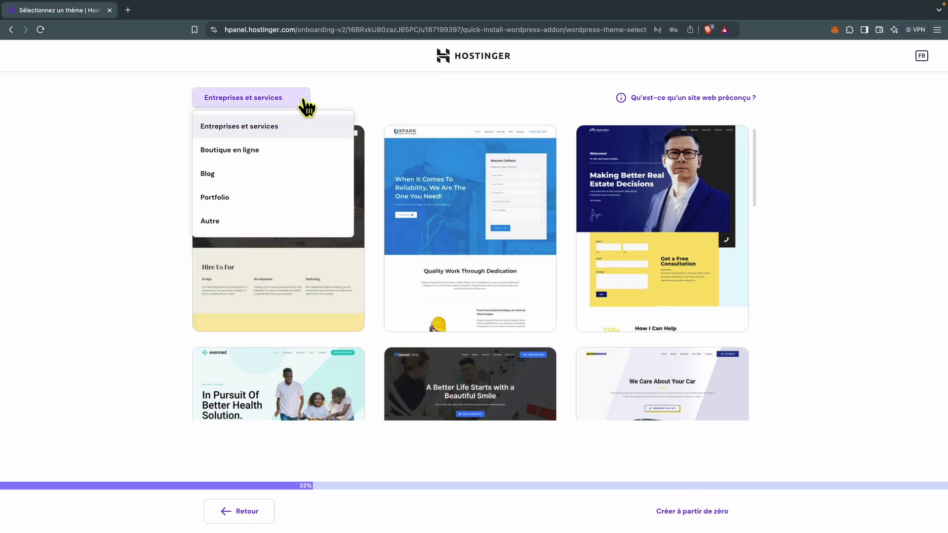
click(275, 156)
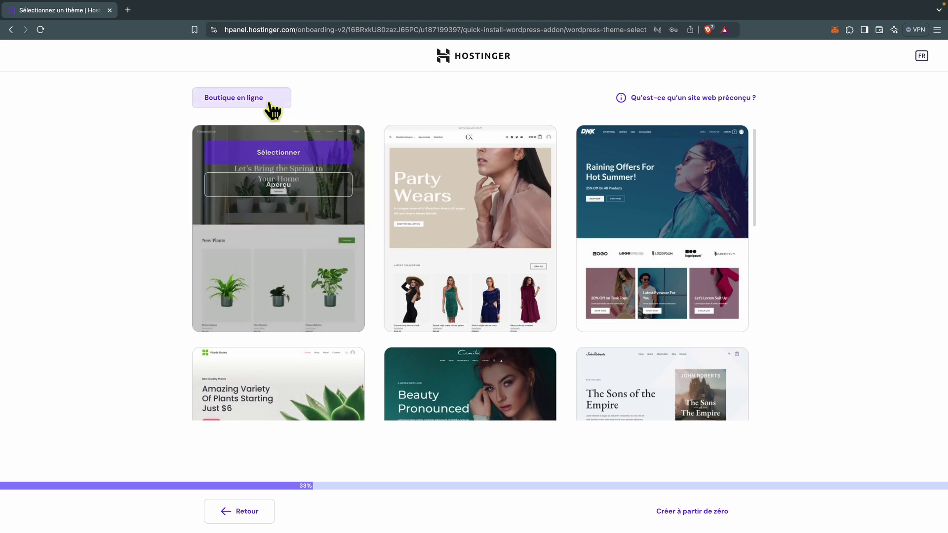
click(271, 101)
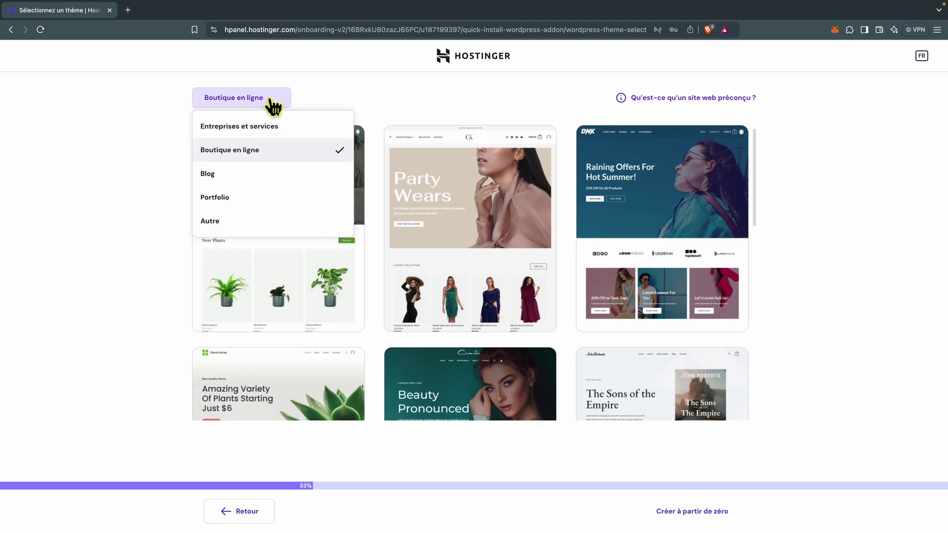
click(259, 175)
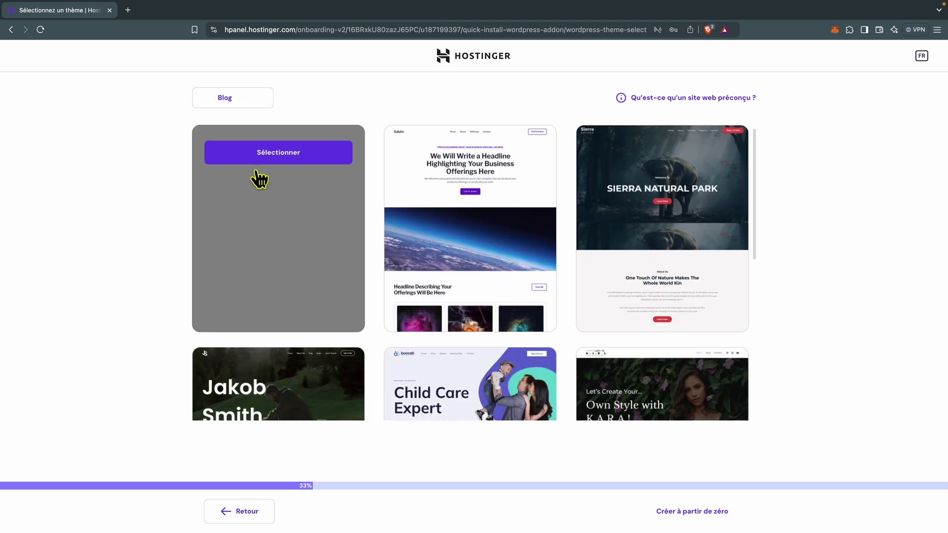
click(226, 99)
click(238, 128)
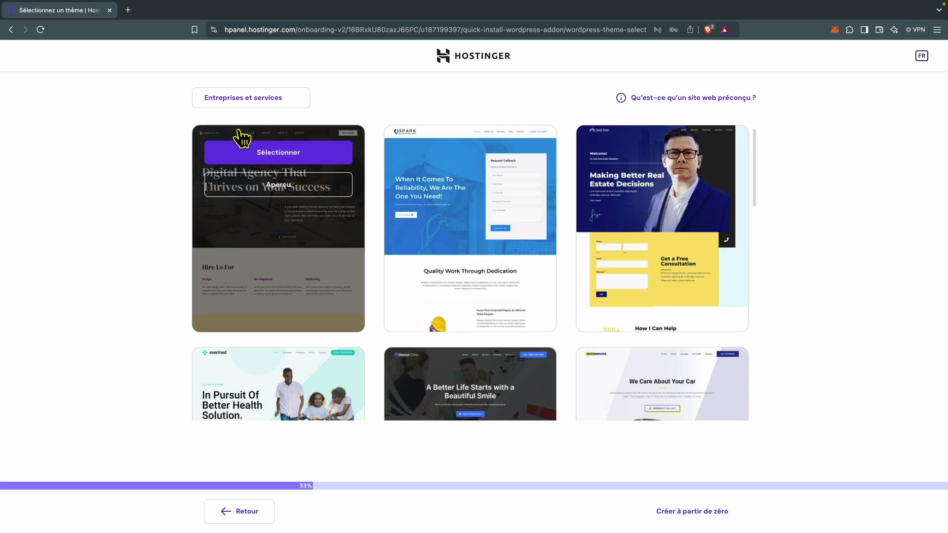
Preview the "Rejuvenated Body & Soul" spa template and look through its About, Services, Contact and Home pages.
scroll(679, 323, down, 8)
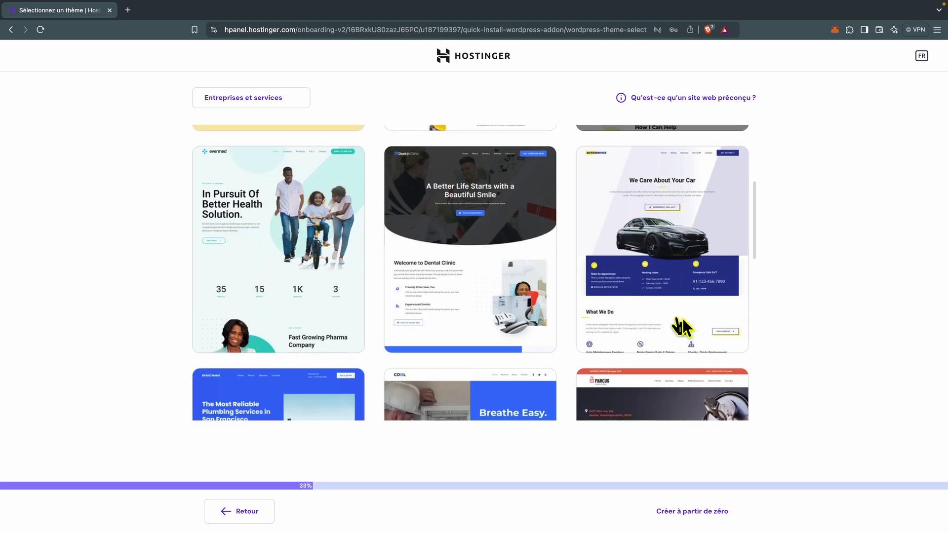
scroll(684, 323, down, 9)
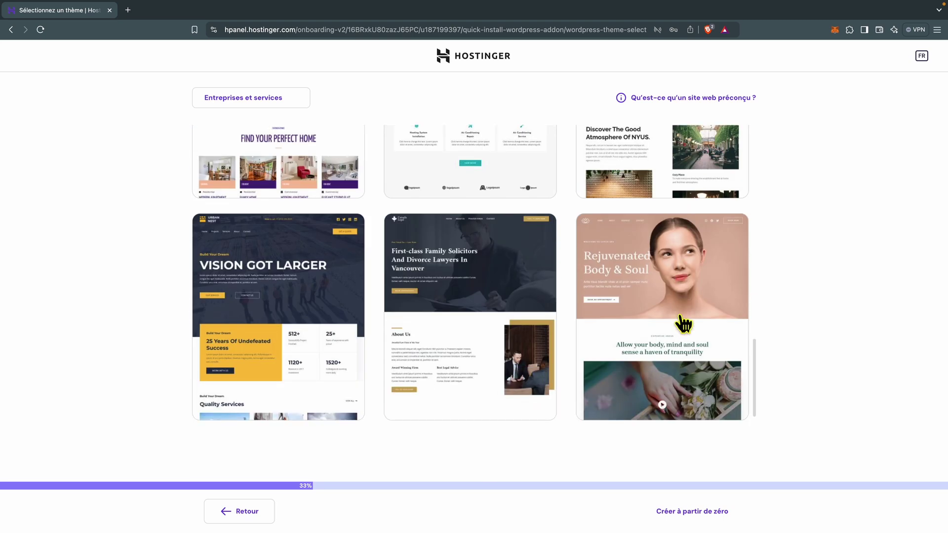
mouse_move(686, 322)
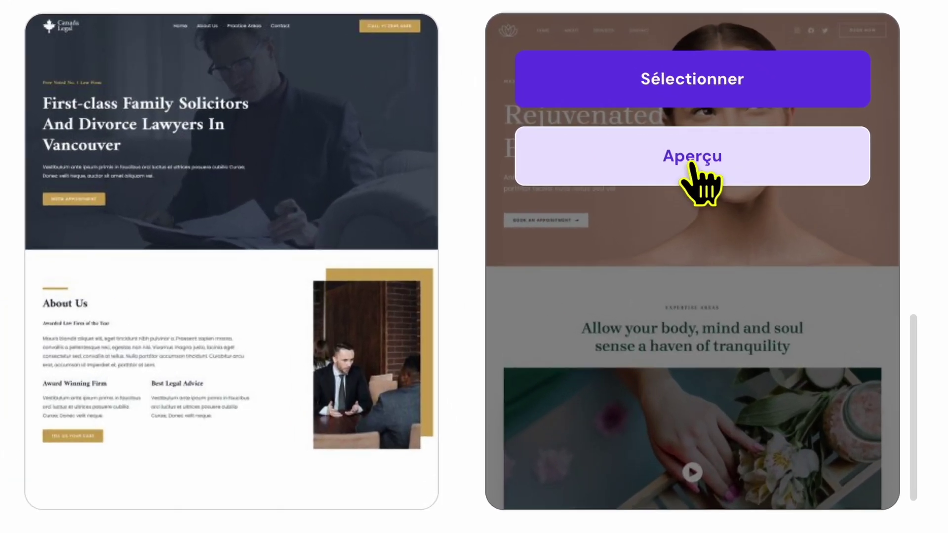
click(692, 165)
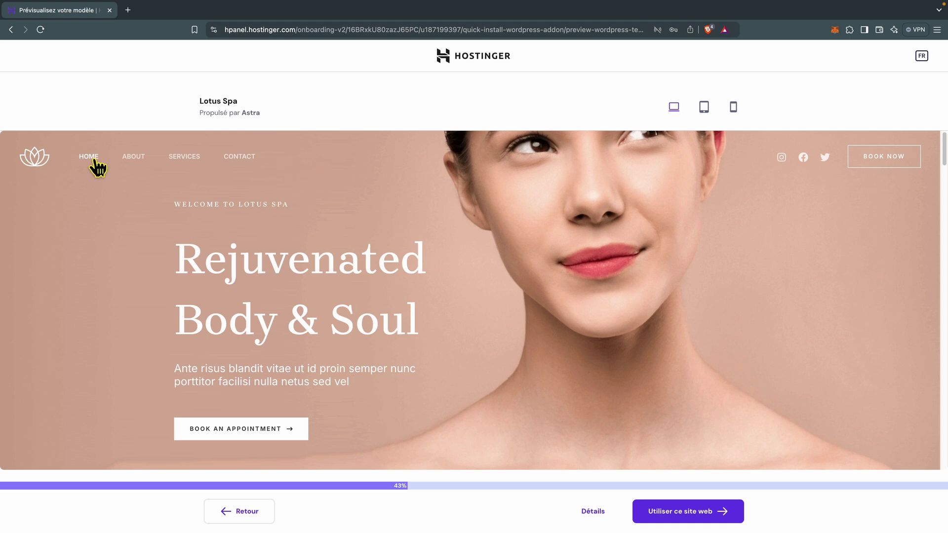
click(139, 157)
click(186, 158)
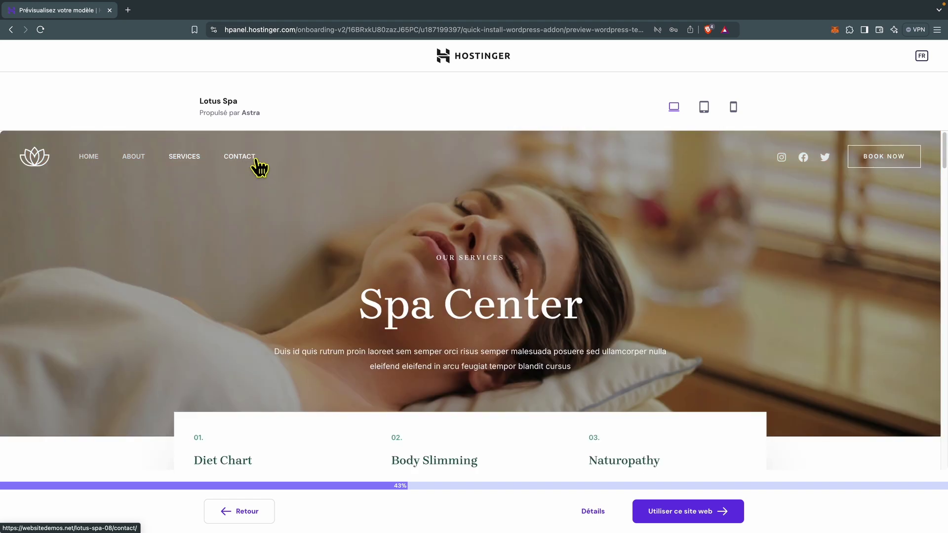
click(255, 161)
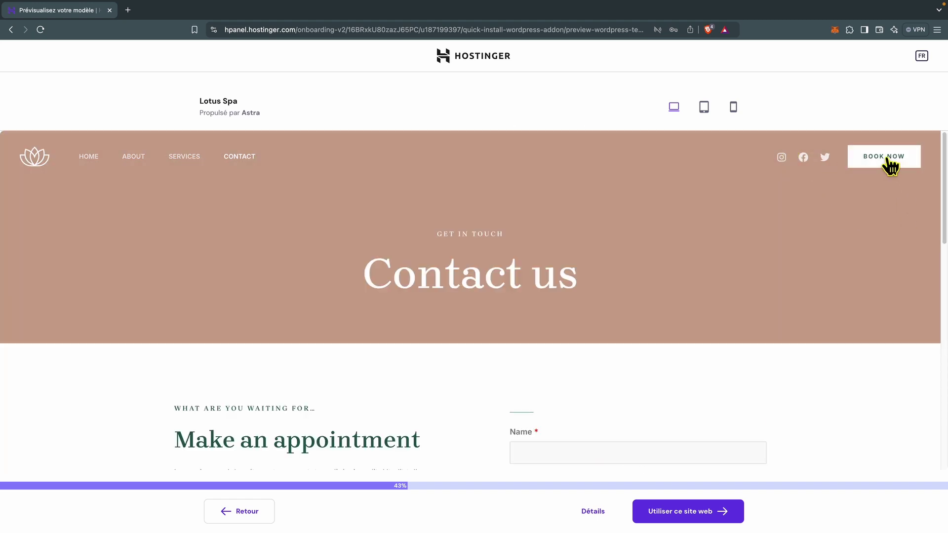
click(88, 158)
scroll(513, 326, down, 20)
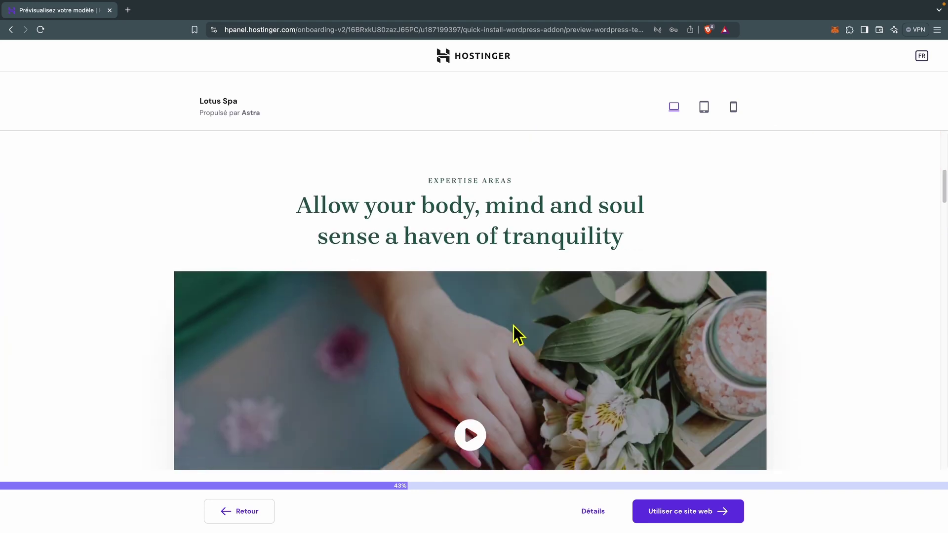
scroll(514, 324, down, 8)
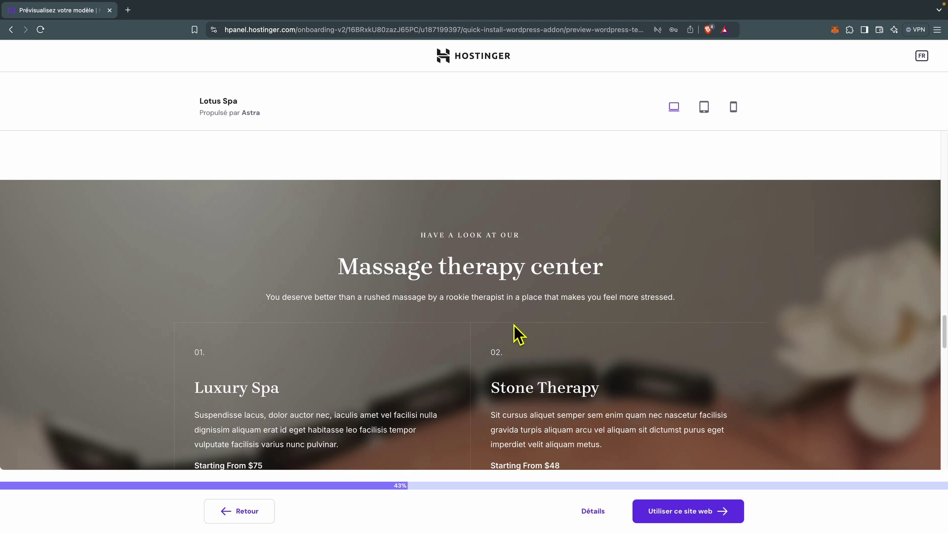
scroll(514, 325, up, 20)
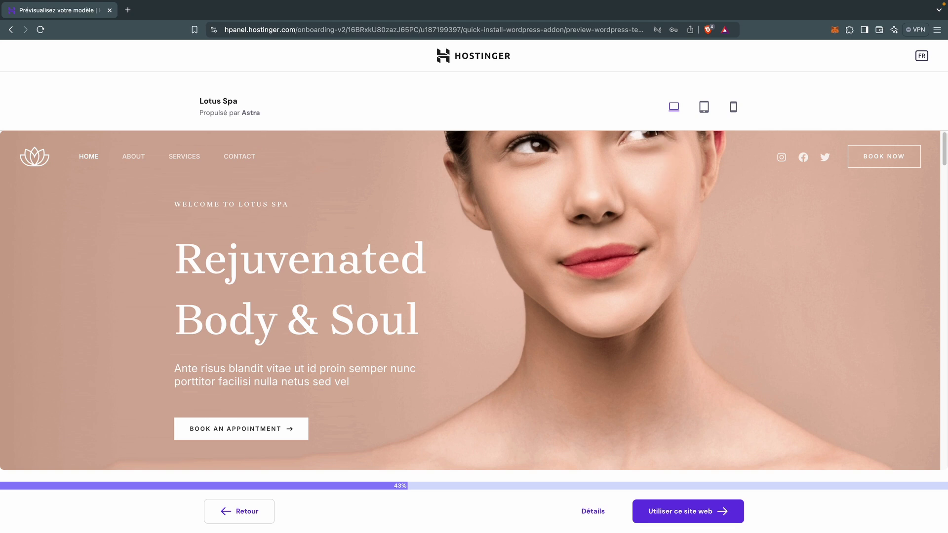
Check the Lotus Spa template in tablet, mobile and desktop views, and return to the template list.
click(704, 110)
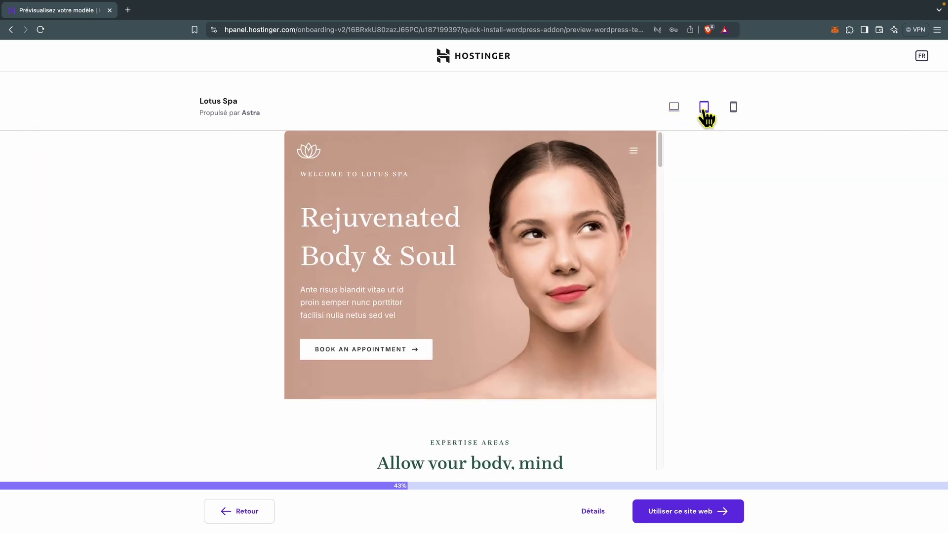
click(734, 112)
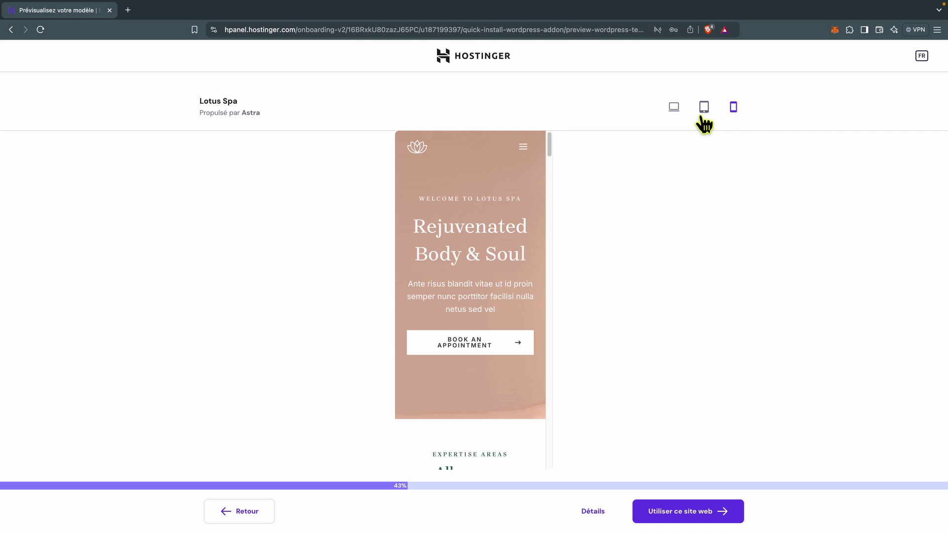
click(683, 118)
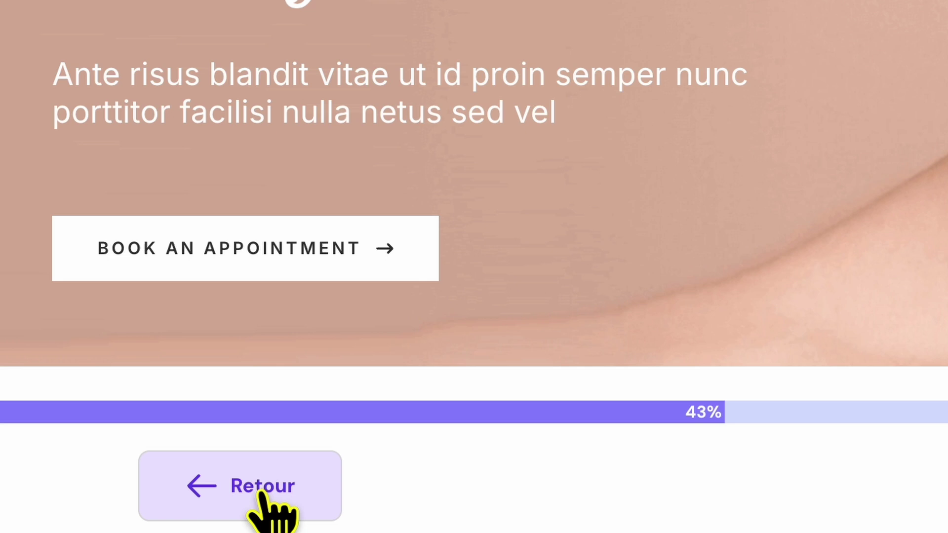
click(260, 492)
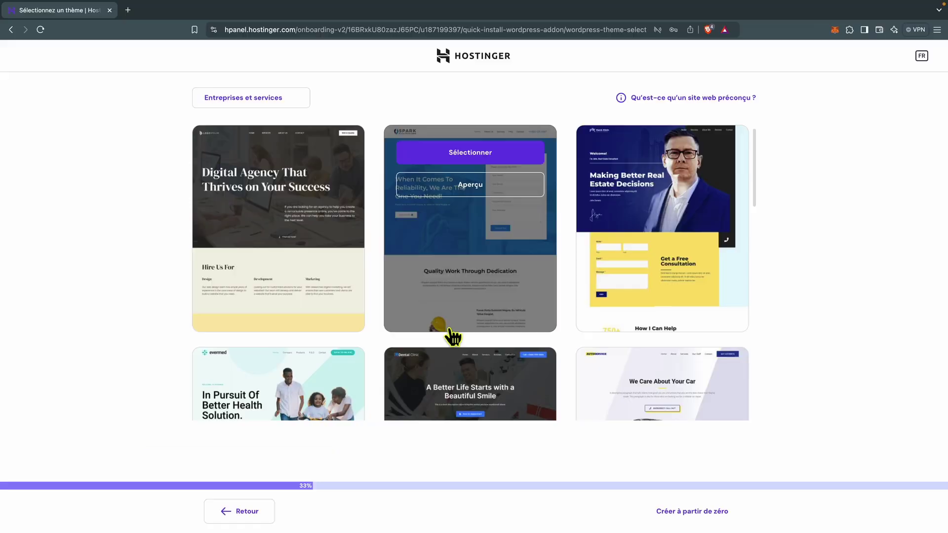
Preview the Digital Agency template's home page and go back to the template list.
scroll(600, 313, down, 5)
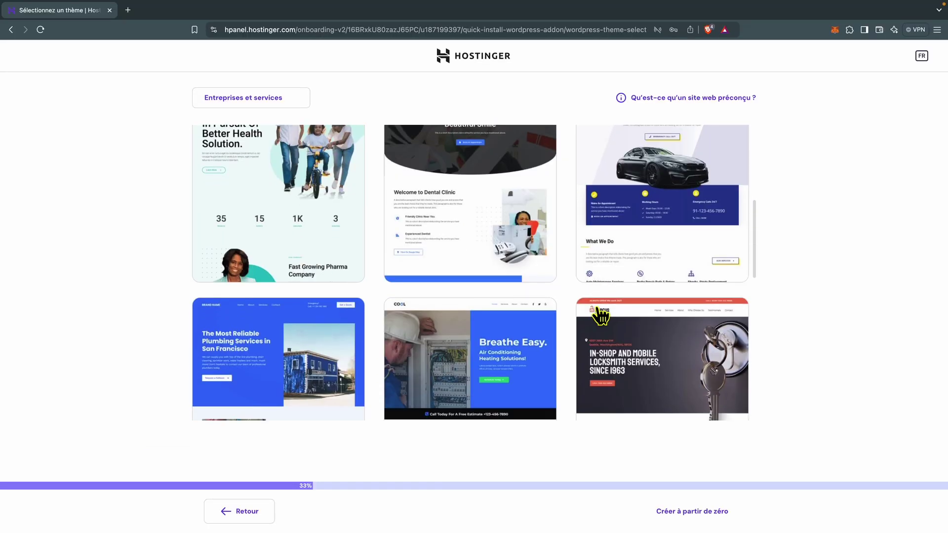
scroll(602, 315, up, 5)
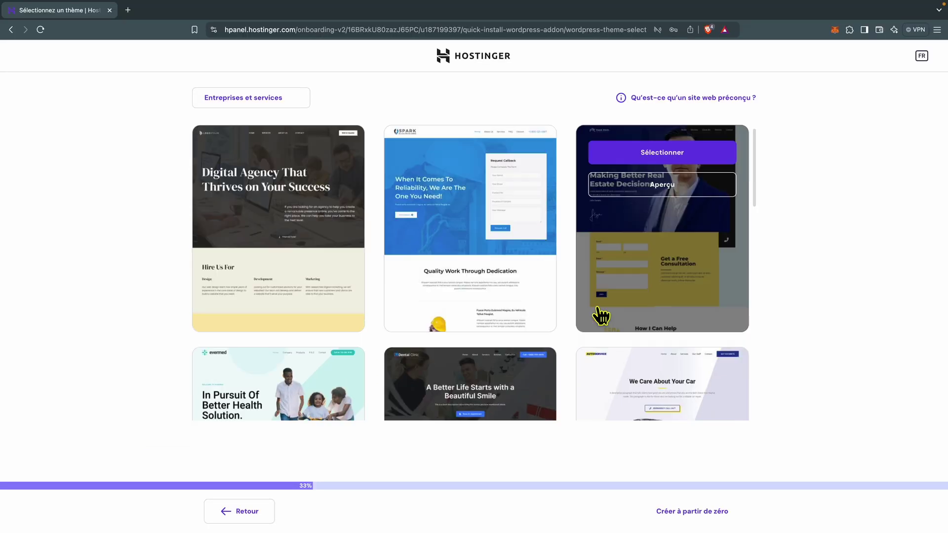
mouse_move(269, 217)
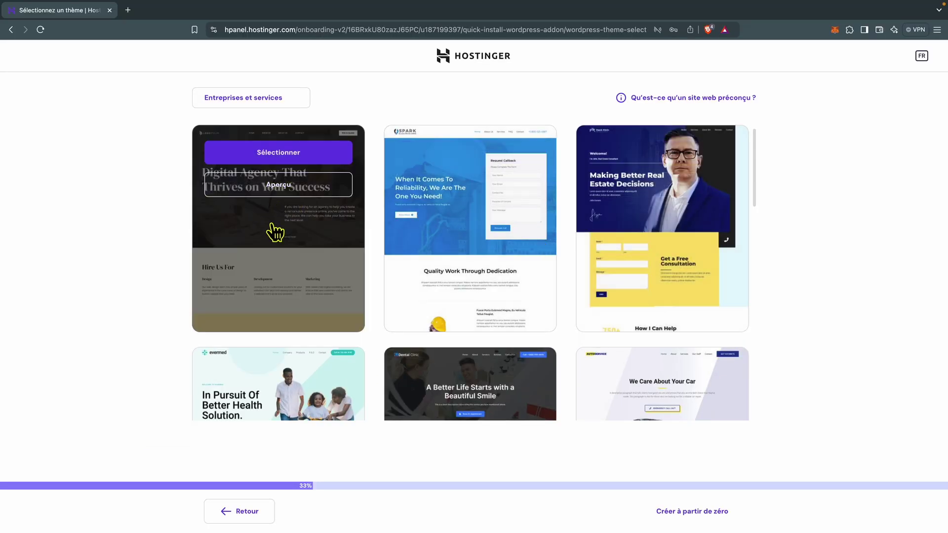
click(276, 191)
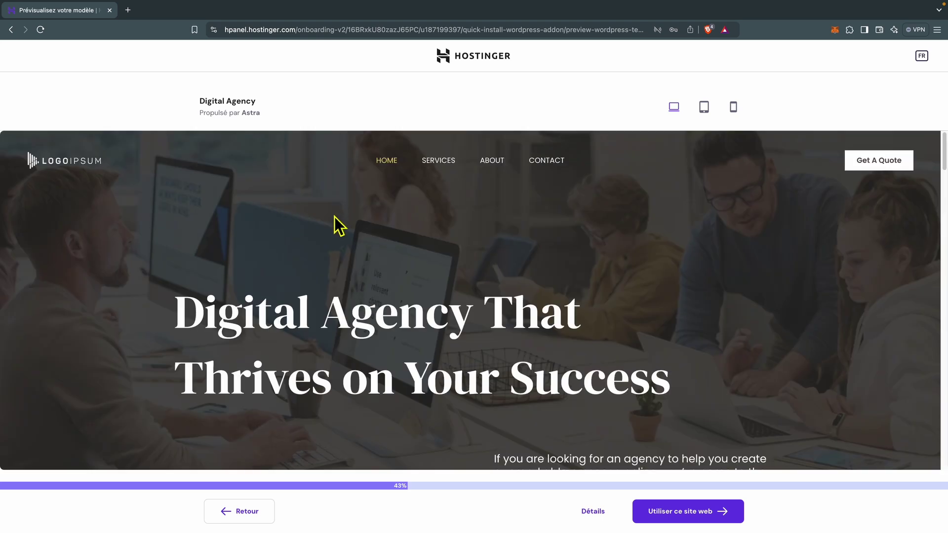
scroll(472, 286, down, 3)
scroll(469, 286, up, 6)
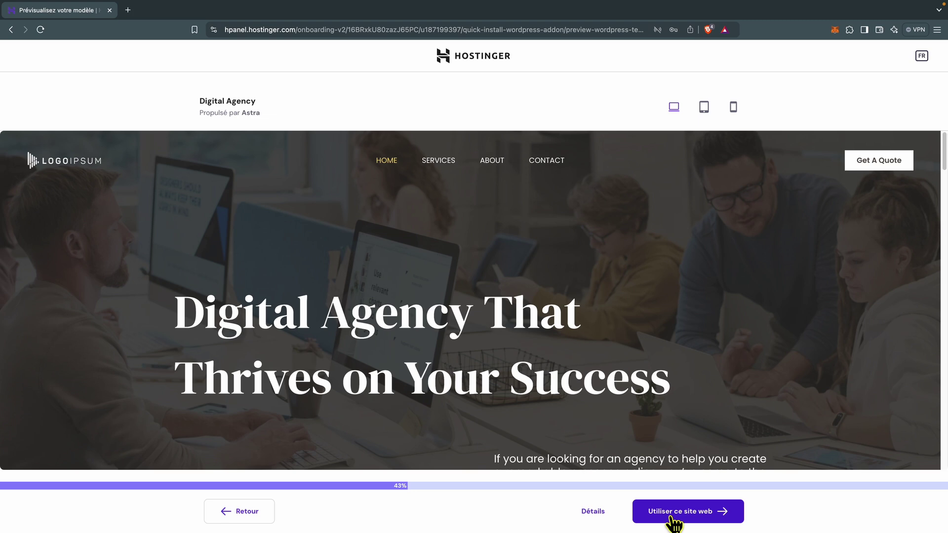
click(248, 513)
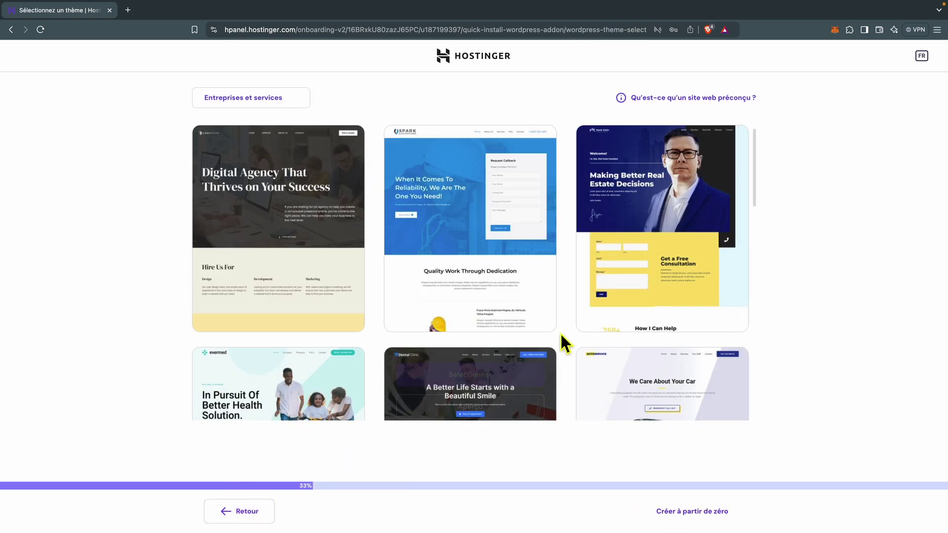
Reopen the Lotus Spa template preview and choose that template for the new website.
scroll(560, 333, down, 10)
mouse_move(674, 265)
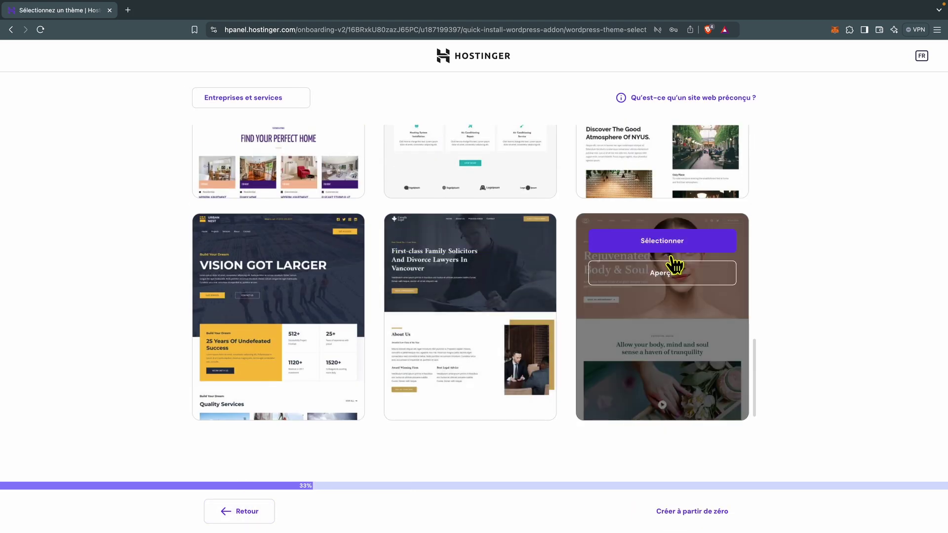
click(676, 278)
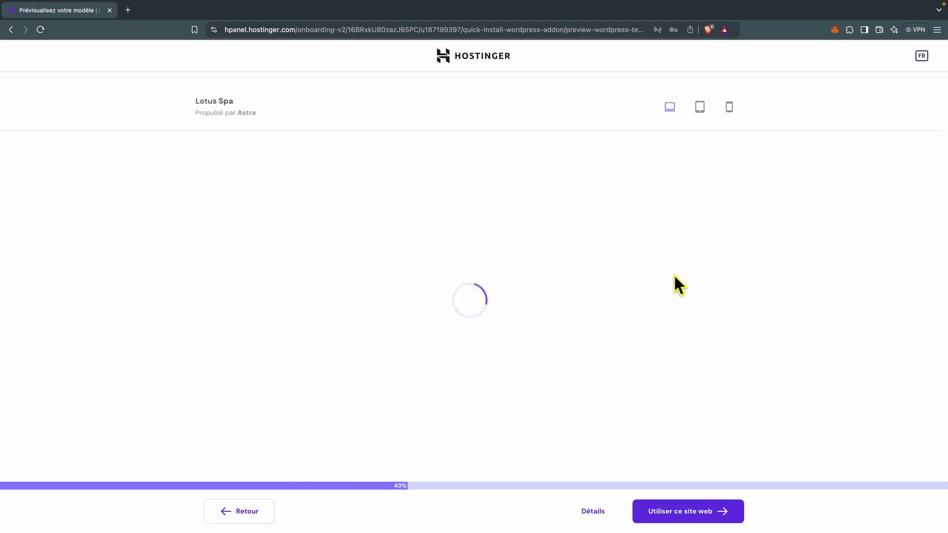
click(687, 513)
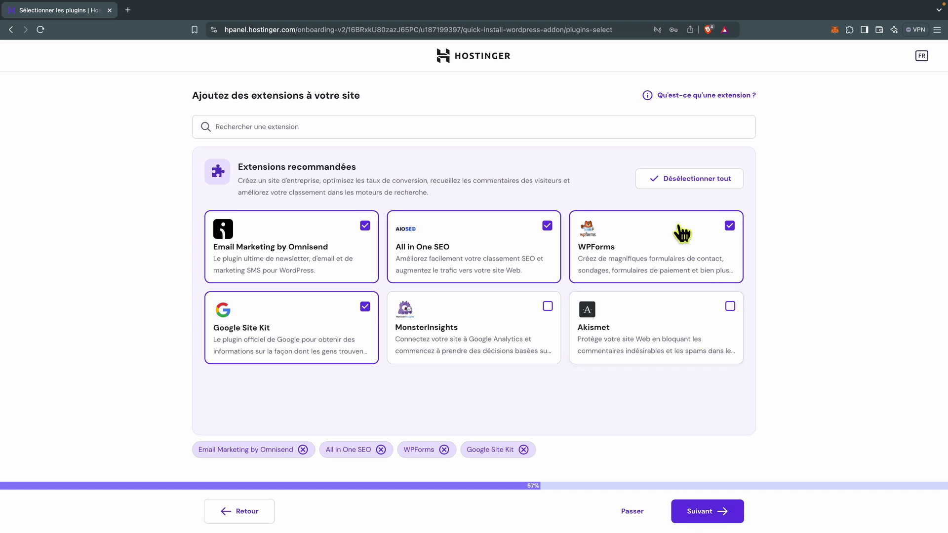
Deselect all the recommended extensions for the new site.
click(700, 180)
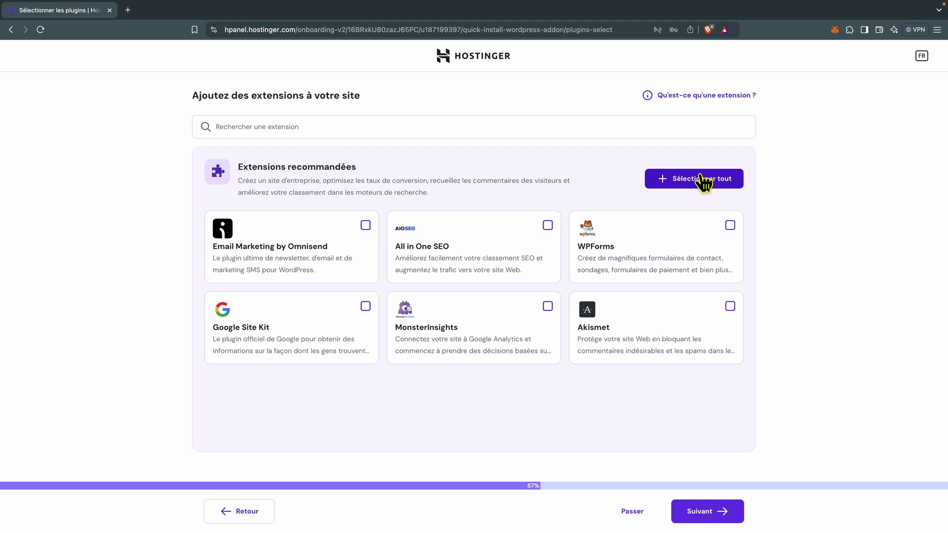
Continue the site setup without any extensions and use a temporary domain name for the new site.
click(705, 512)
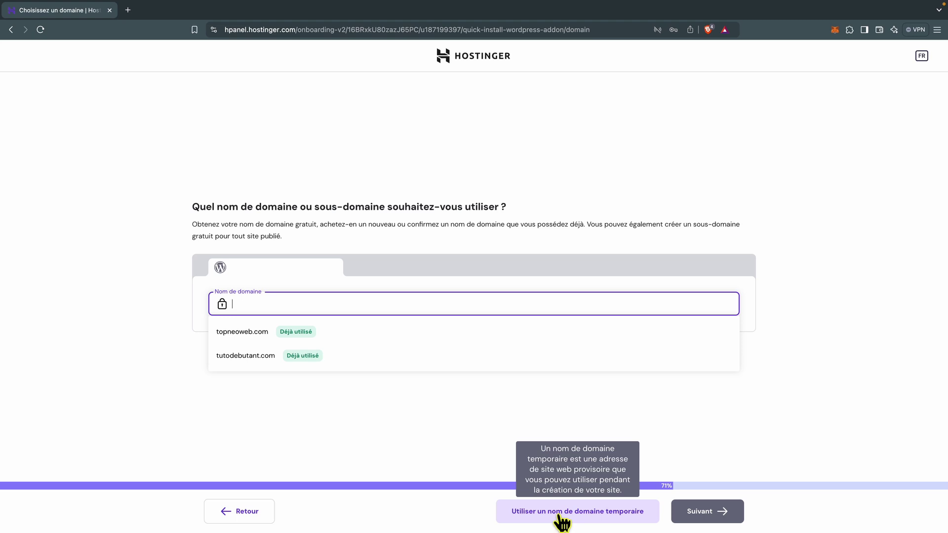
click(560, 515)
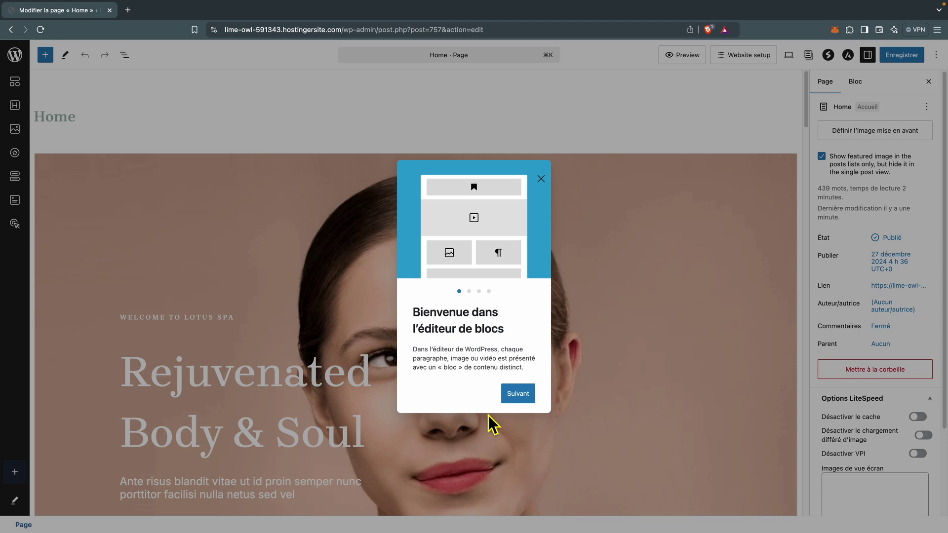
Dismiss the block editor's welcome guide and look over the hero section of the Home page.
click(542, 180)
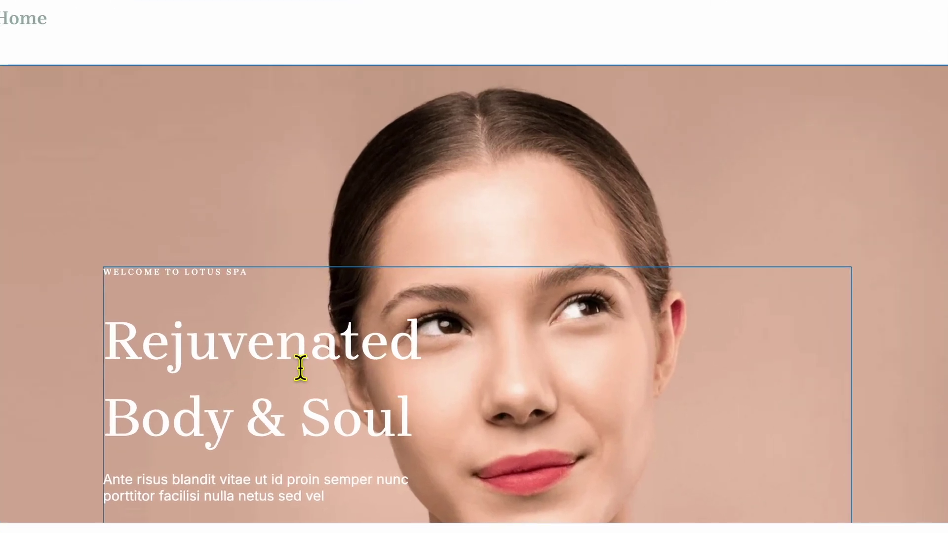
click(300, 368)
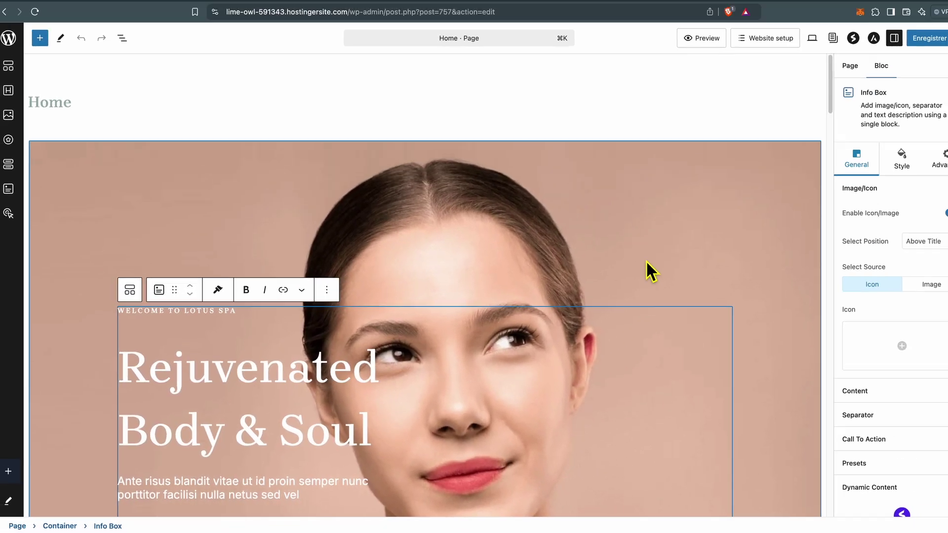
scroll(642, 272, down, 5)
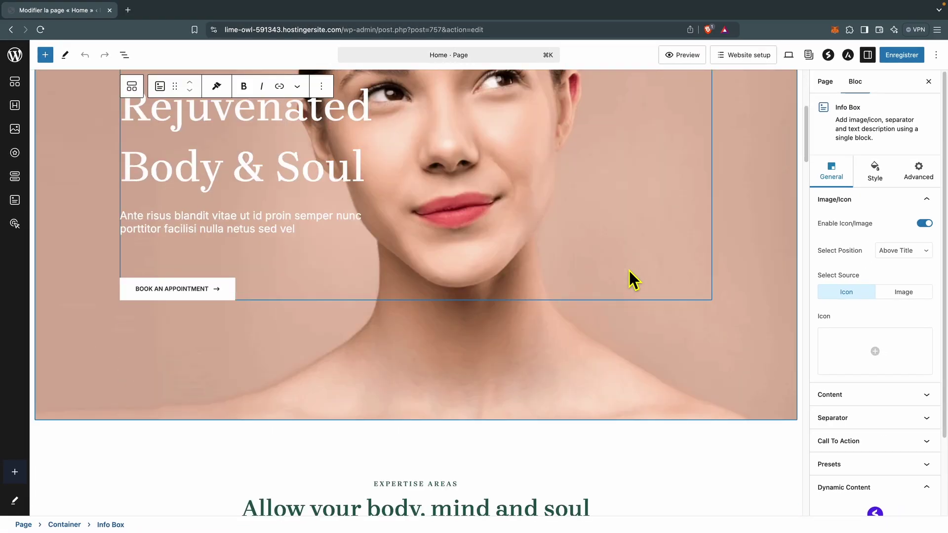
scroll(637, 277, up, 4)
scroll(628, 274, up, 2)
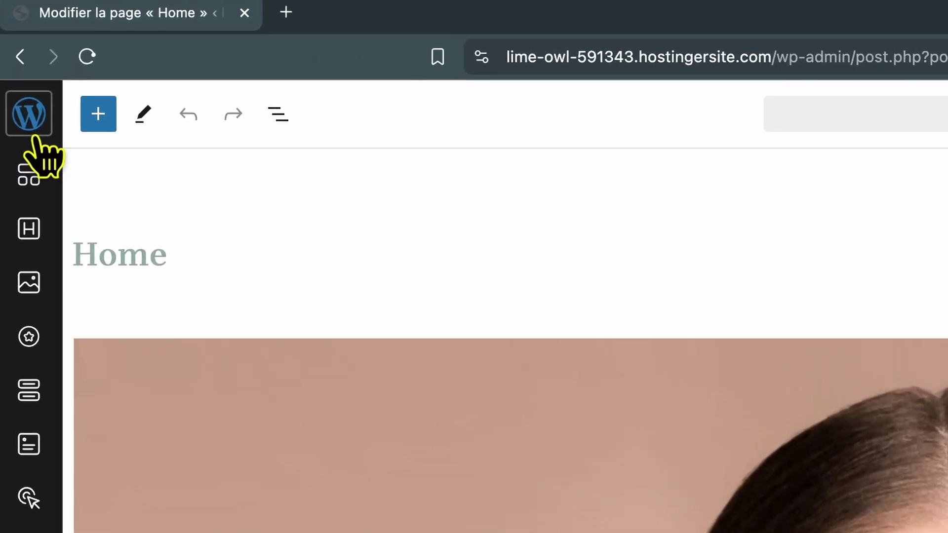
Leave the editor for the site's page list, review its pages and view the installed themes.
click(35, 136)
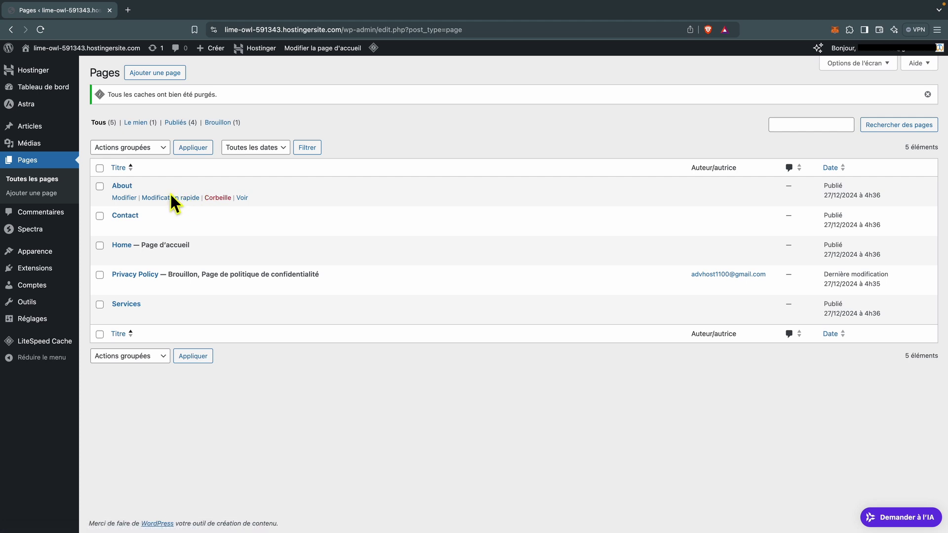
mouse_move(168, 212)
mouse_move(135, 242)
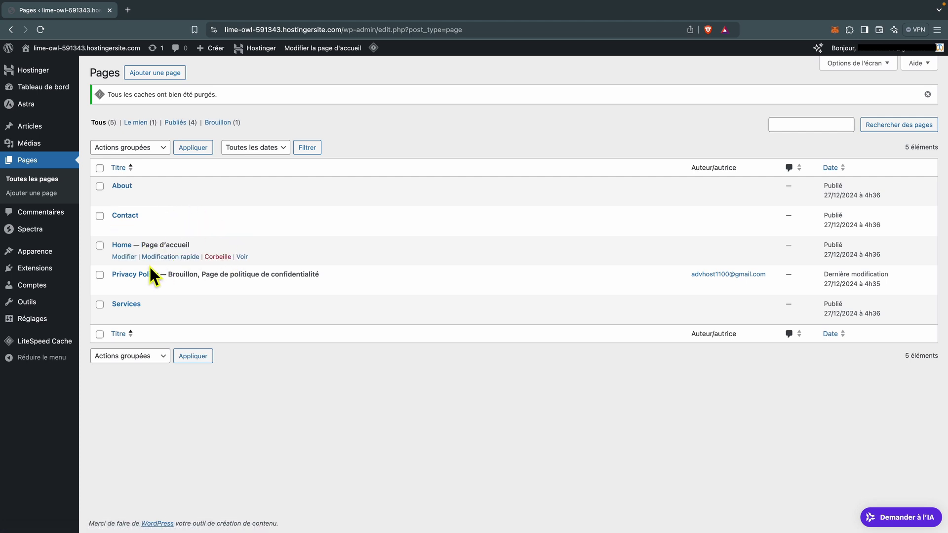
mouse_move(230, 324)
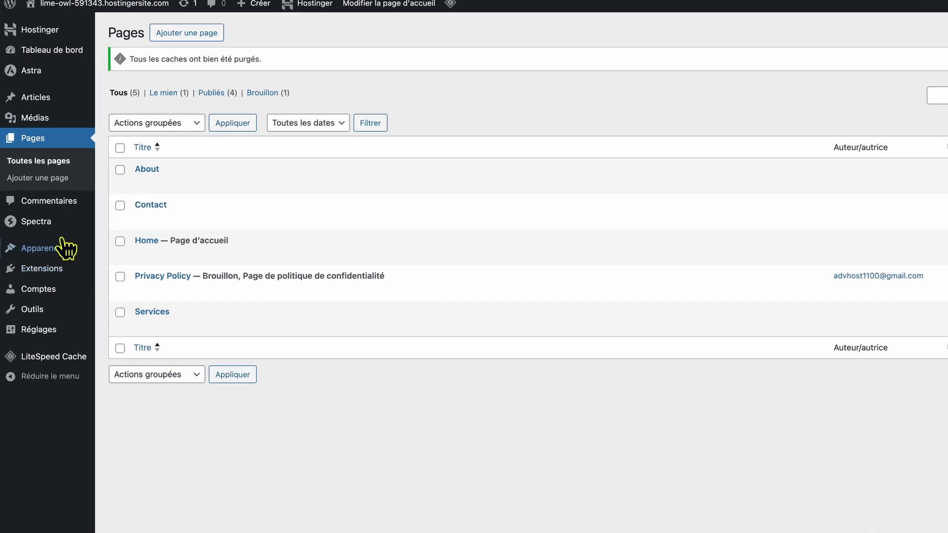
mouse_move(38, 229)
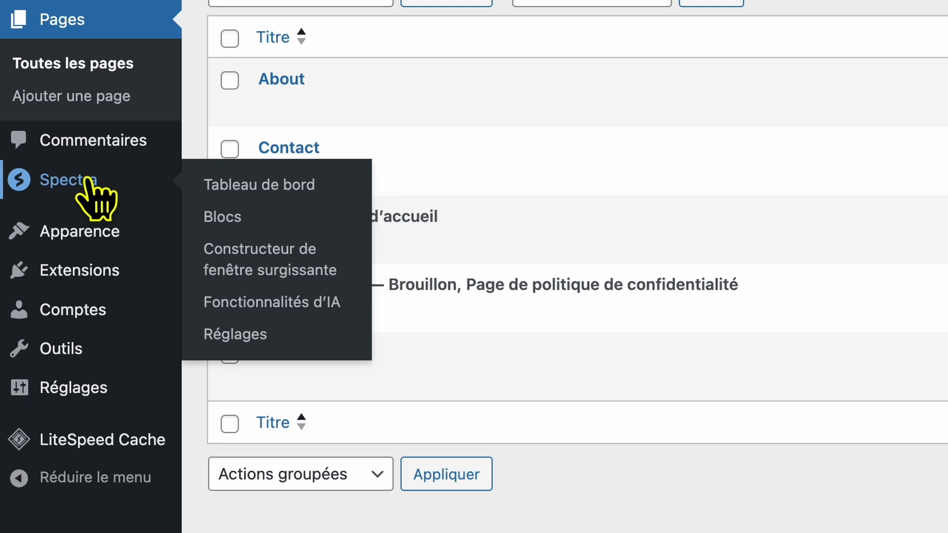
mouse_move(90, 247)
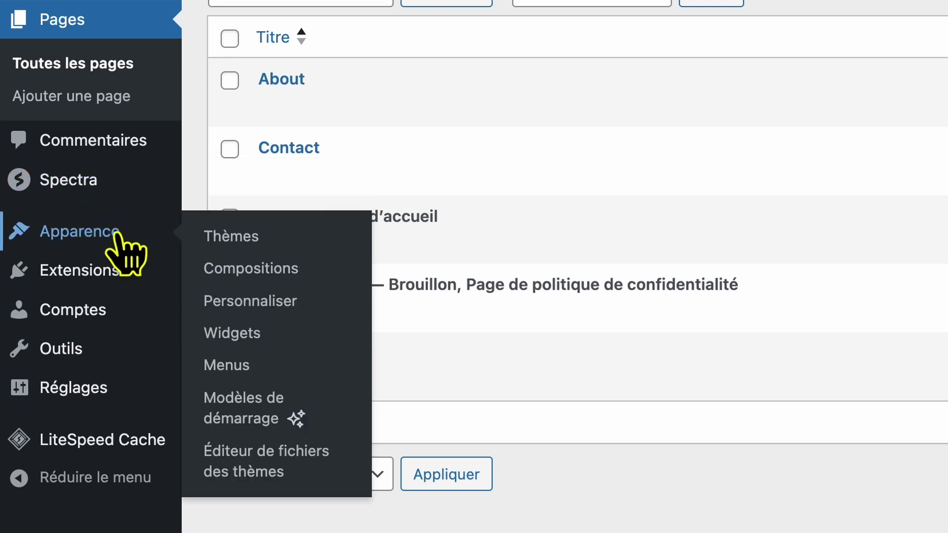
click(229, 237)
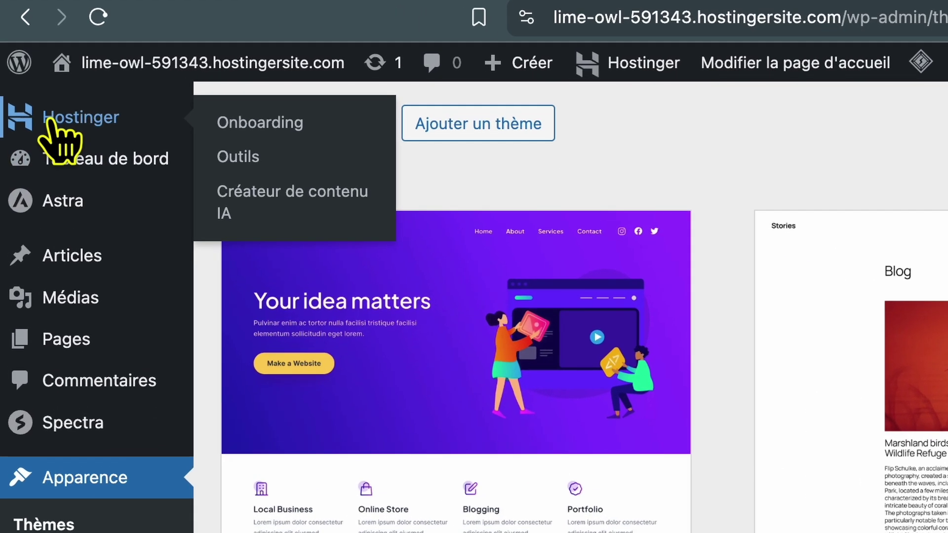
Go from the WordPress dashboard to Hostinger's hPanel and open the list of websites.
click(20, 71)
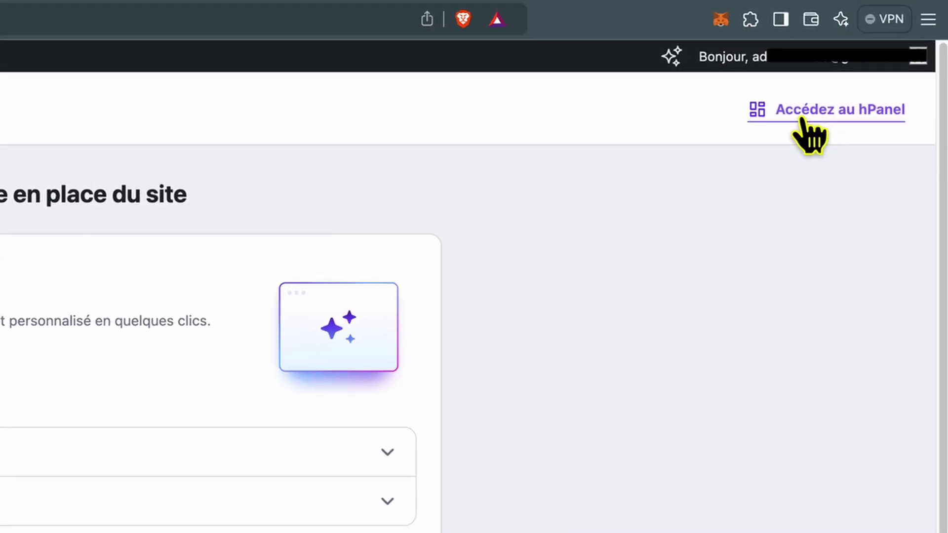
click(809, 114)
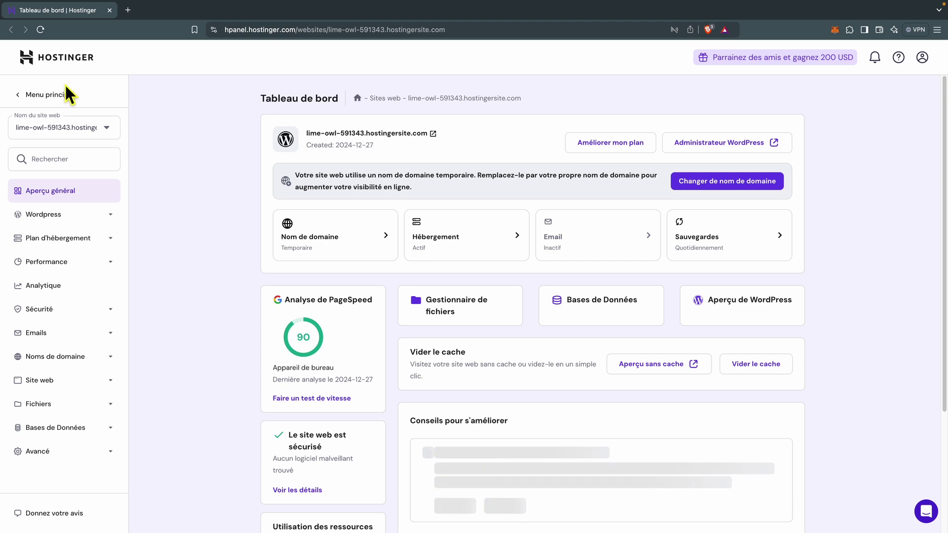
click(52, 96)
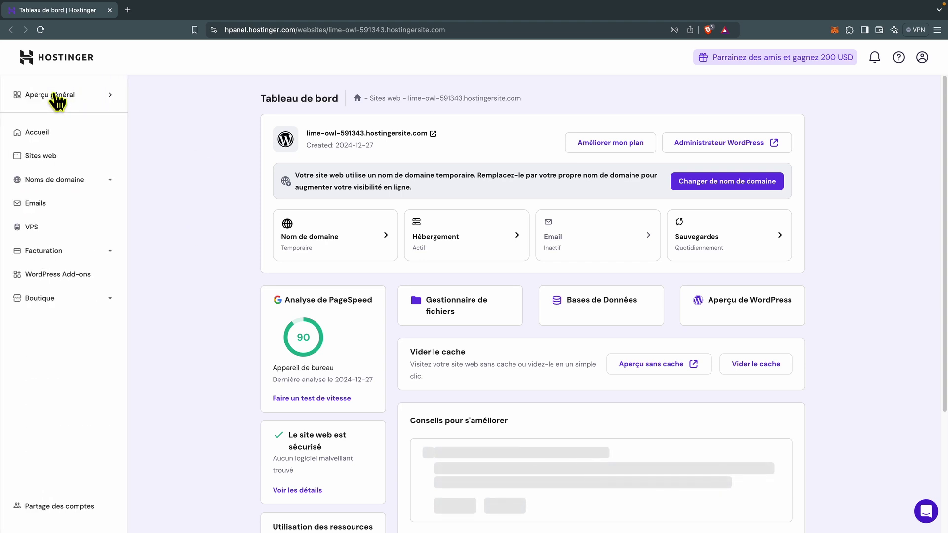
click(44, 157)
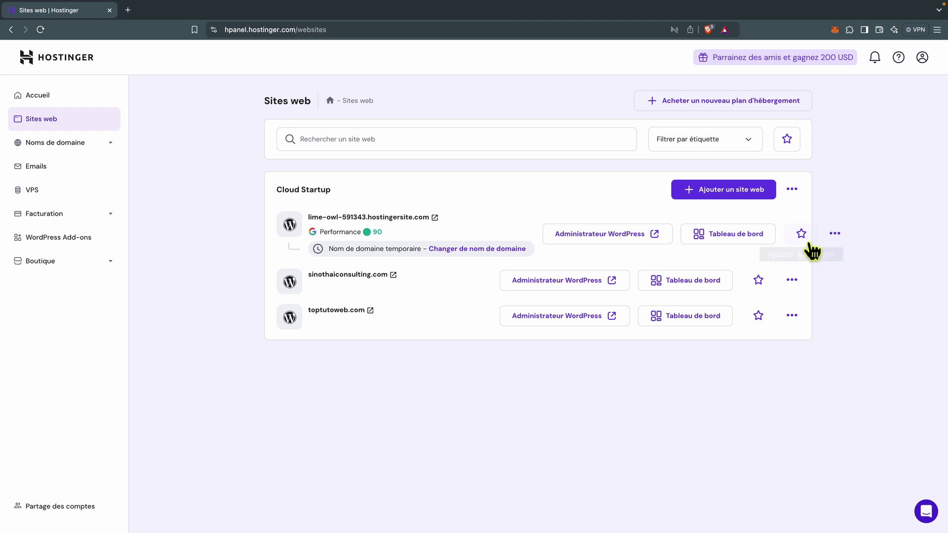
Delete the website lime-owl-591343.hostingersite.com, acknowledging that all its data will be lost.
click(836, 234)
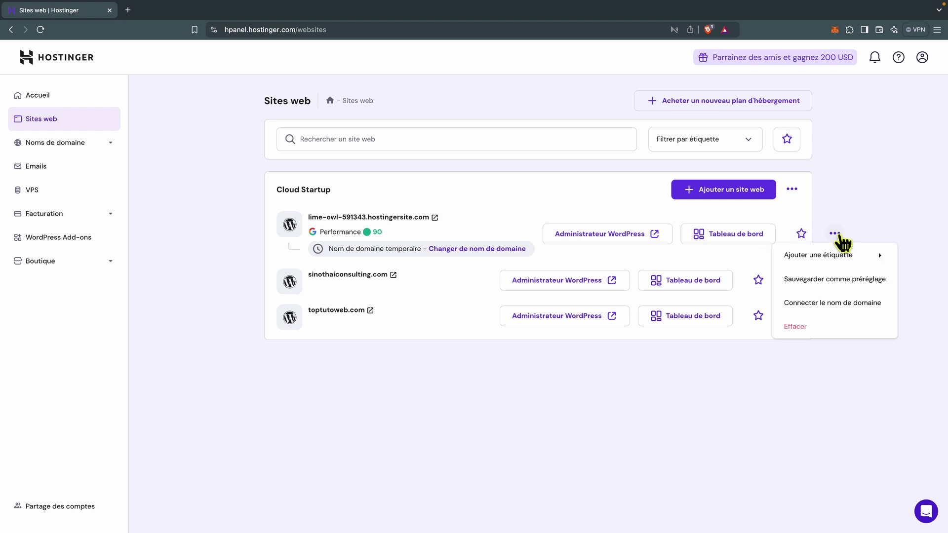
click(806, 327)
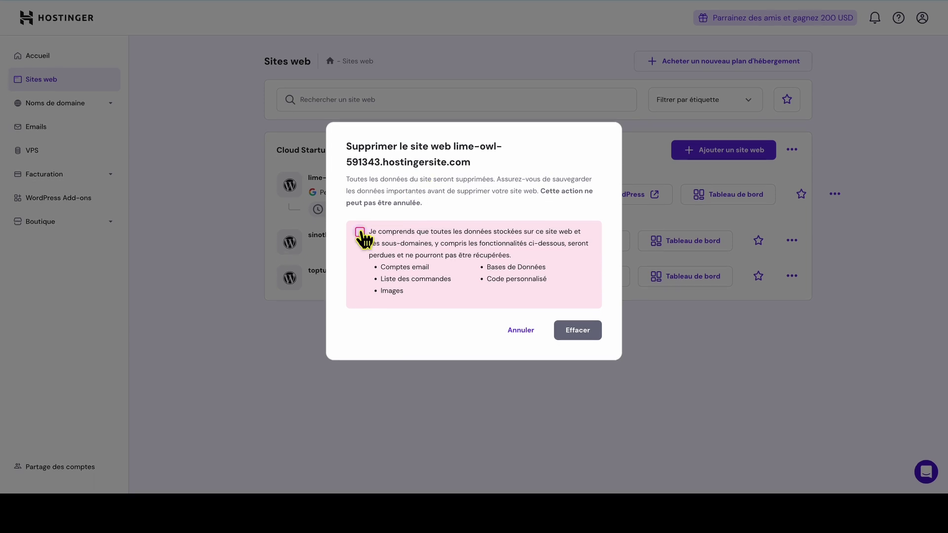
click(360, 233)
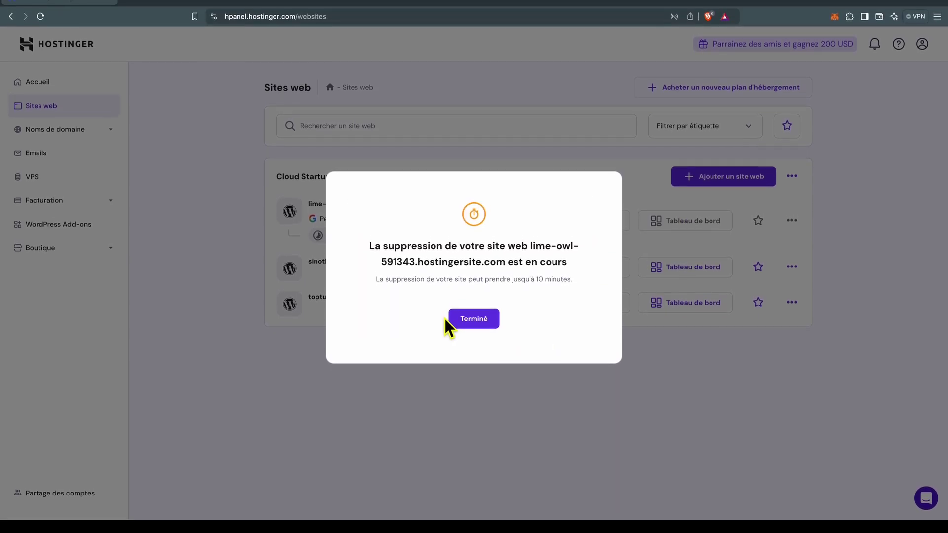
click(473, 329)
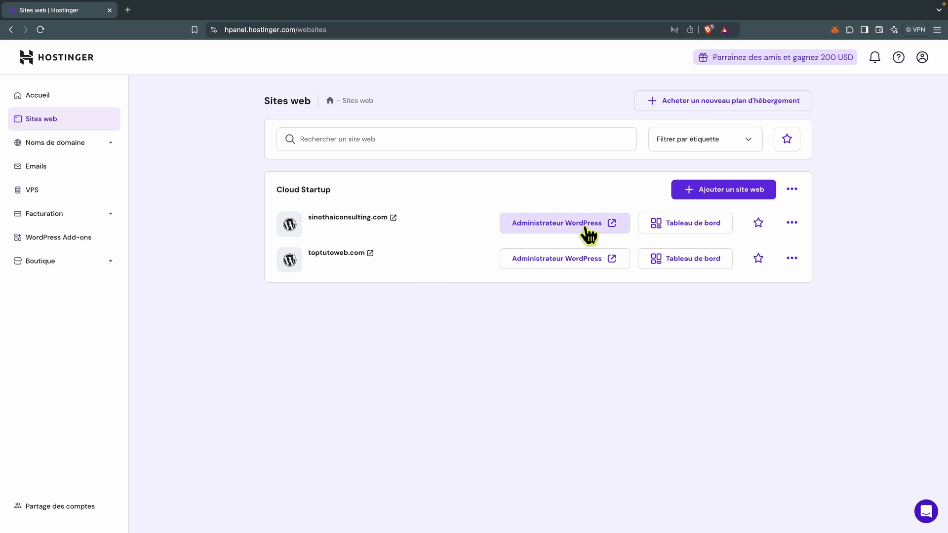
Start a new WordPress site in the Cloud Startup plan and enter the WordPress administrator password.
click(743, 197)
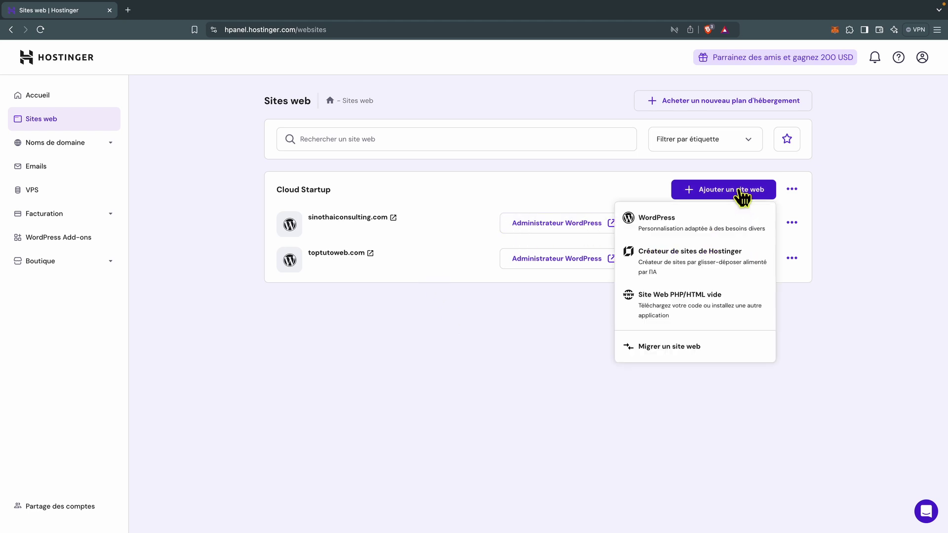
click(661, 222)
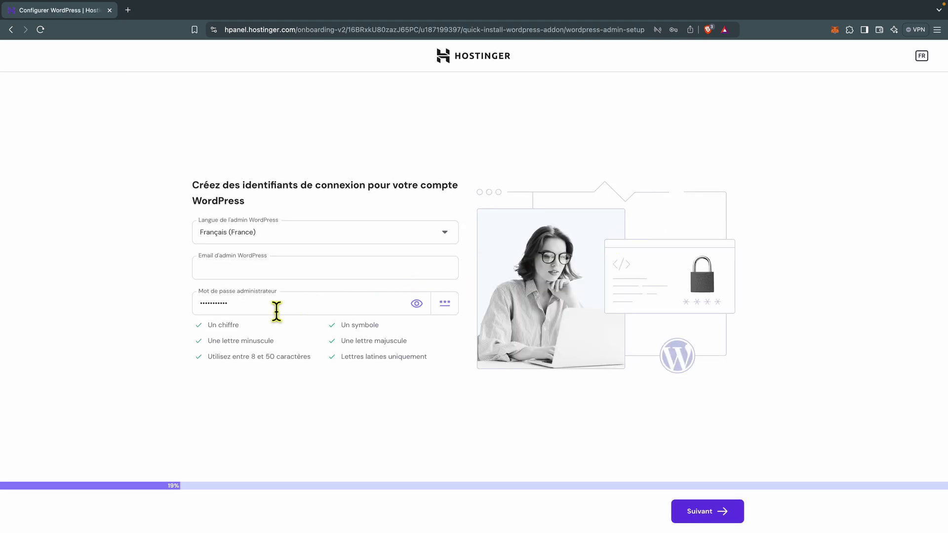
click(216, 303)
text(*****)
click(700, 513)
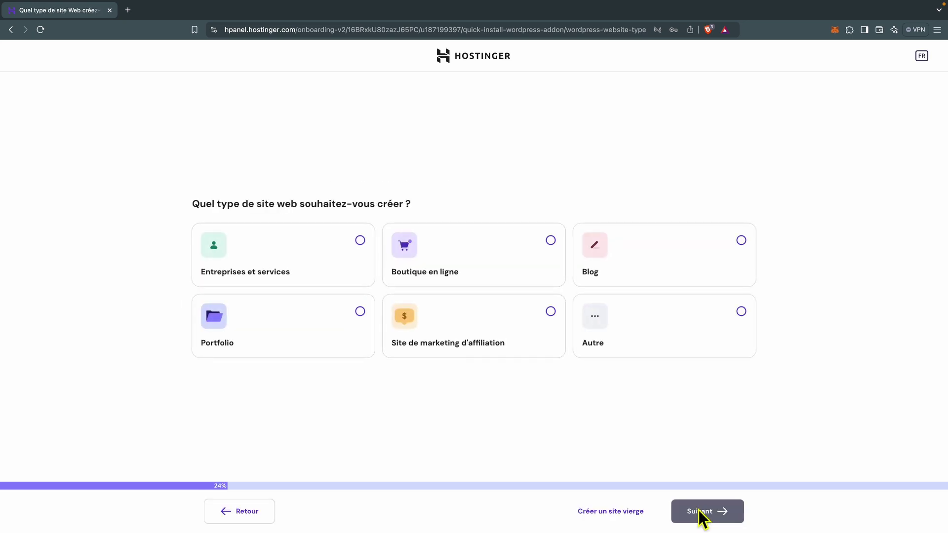
Set up the new site as Entreprises et services, created with AI on a temporary domain name.
click(300, 261)
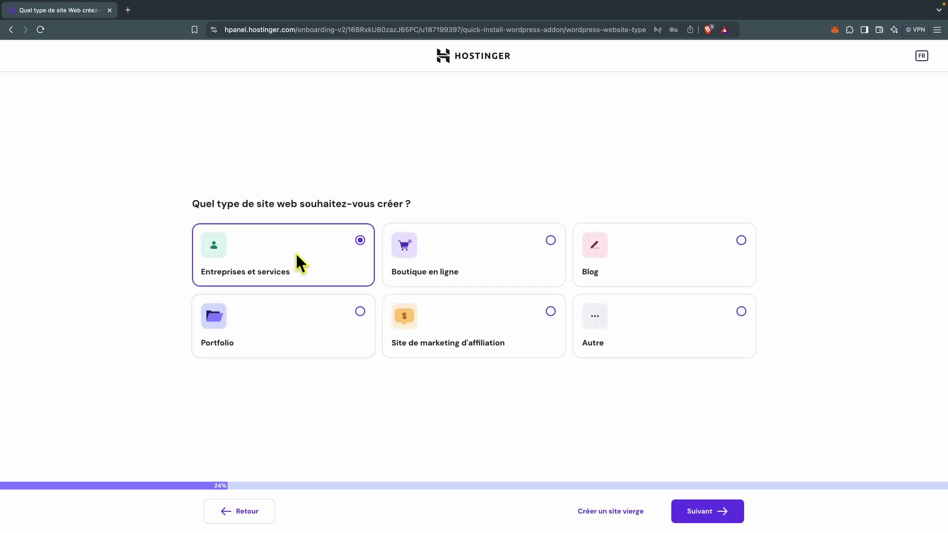
click(695, 513)
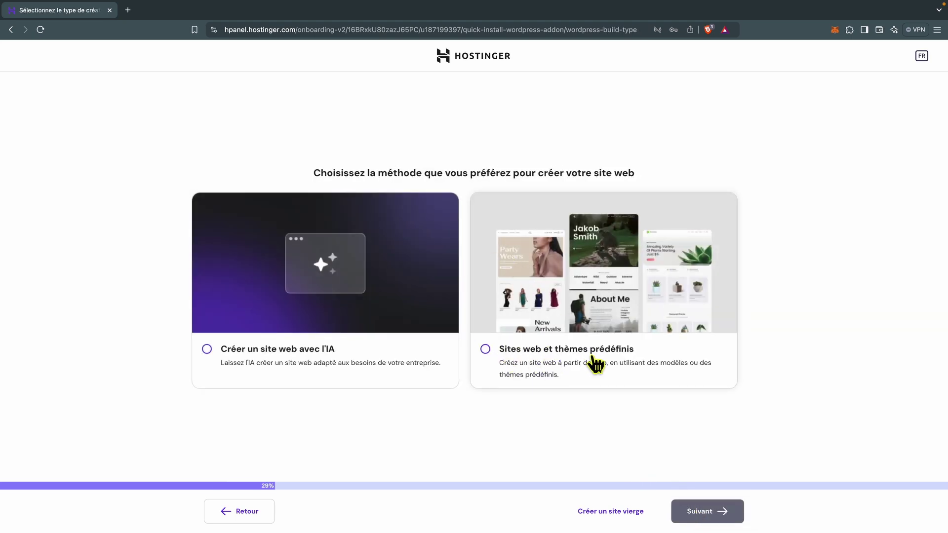
click(207, 348)
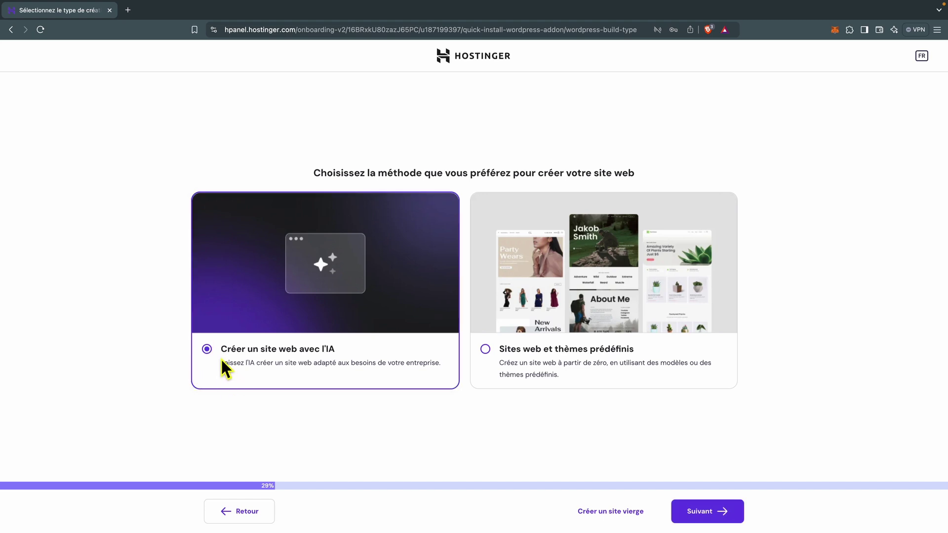
click(700, 512)
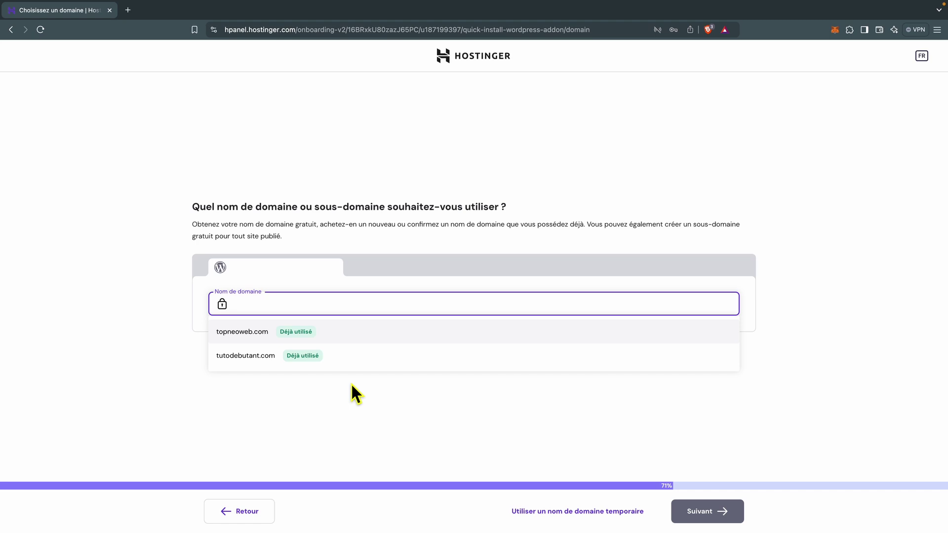
click(566, 517)
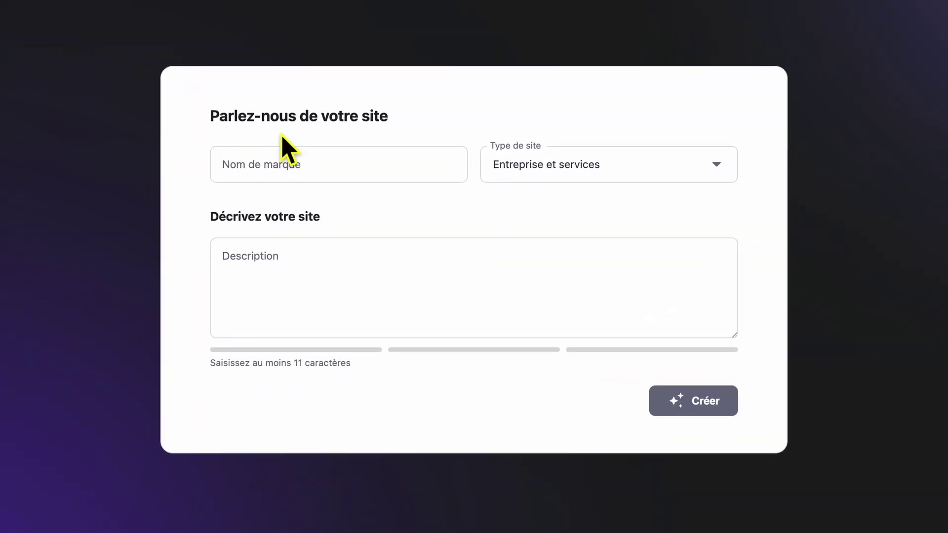
Enter toptutoweb as the brand name and select Entreprise et services as the site type.
click(266, 159)
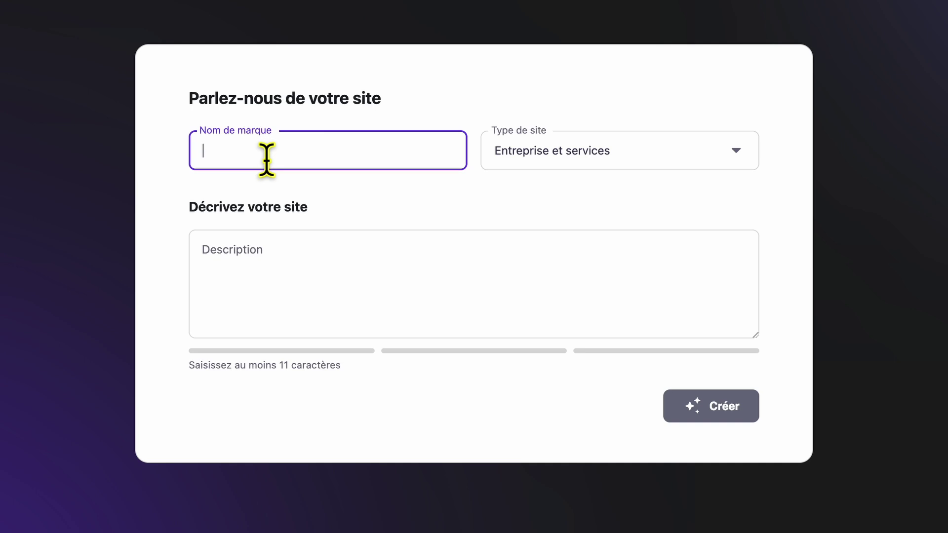
text(toptutoweb)
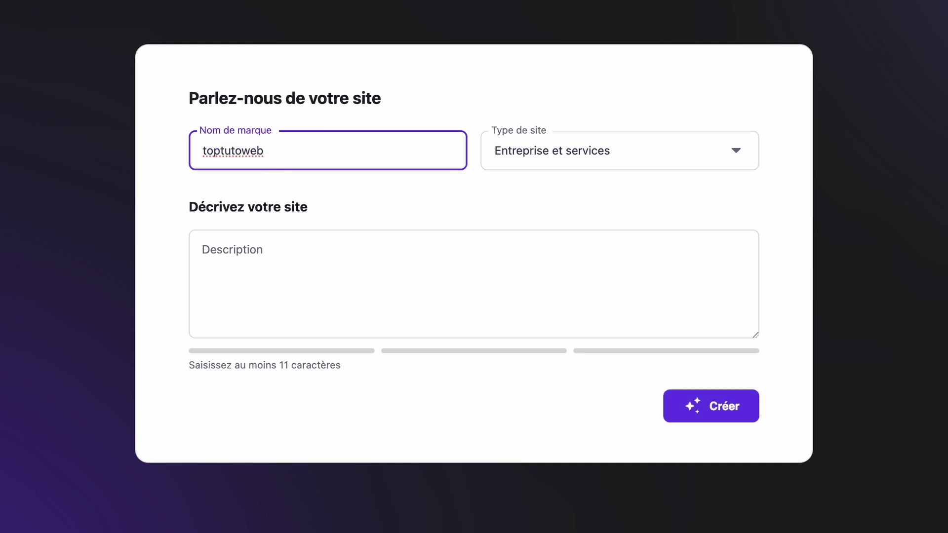
click(711, 148)
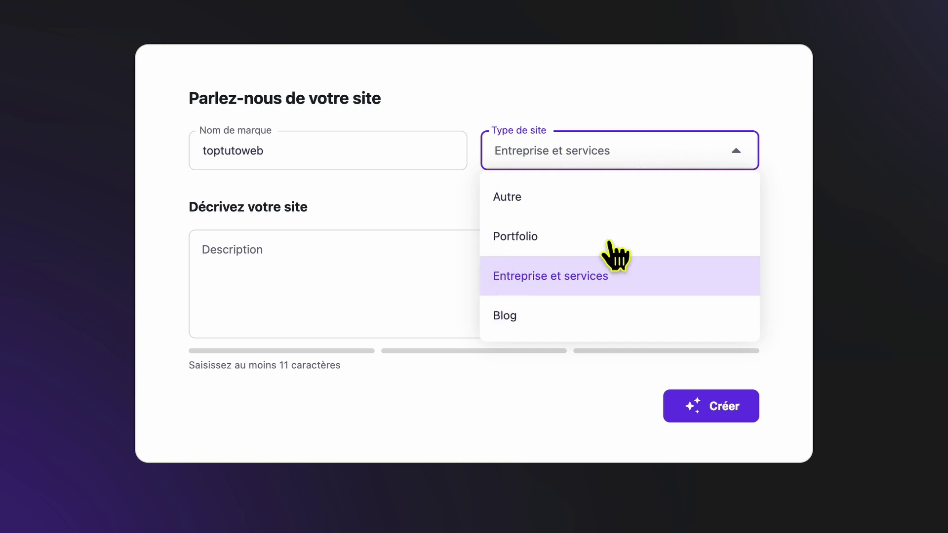
click(588, 289)
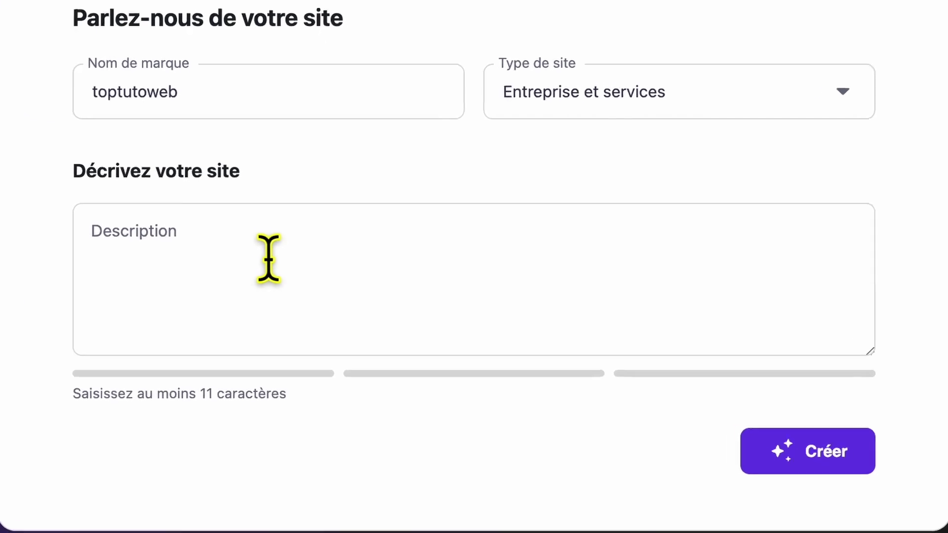
Describe in French a four-page massage-salon site (home, services, blog, contact) offering relaxing massages for men, women and couples, jacuzzis and a hammam, and generate it.
click(269, 258)
text(Je veux un site en quatre pages pour mon salon de massage. Une page d'accueil, une page de services, une page de blog et une page de contact. Ce salon est spécialisé dans les massages relaxants, que ce soit pour les hommes, les femmes ou les couples. Il dispose de jacuzzis et d'un hammam.)
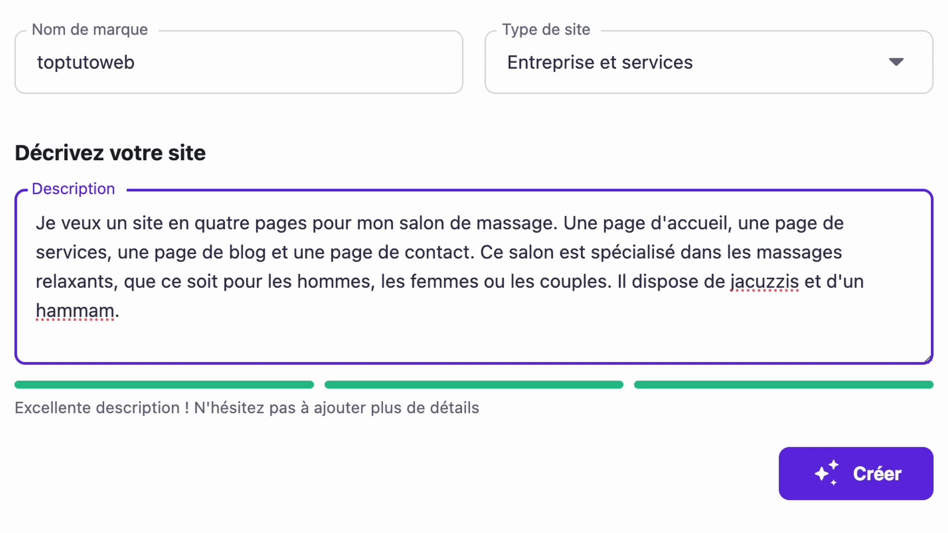
click(866, 481)
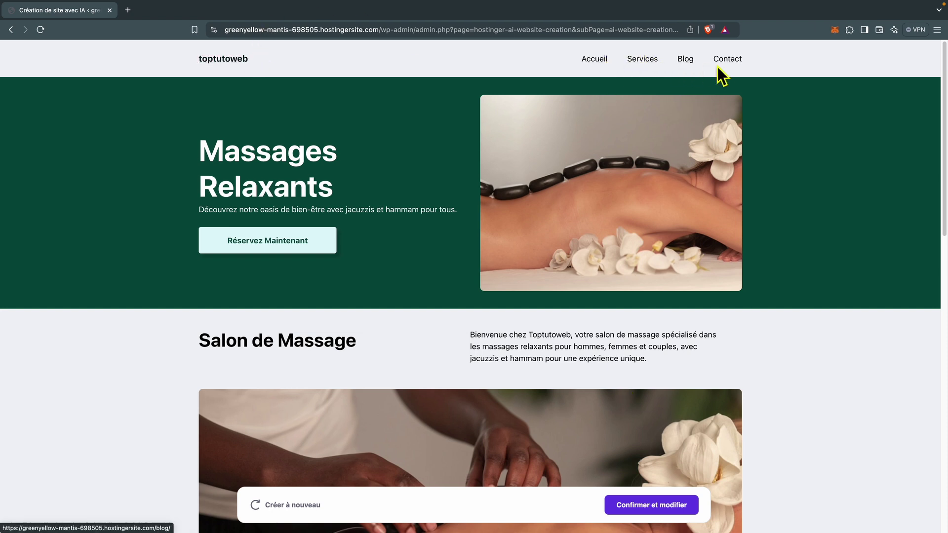
Review the generated home page from its header down to the footer.
scroll(786, 415, down, 1)
scroll(785, 422, down, 12)
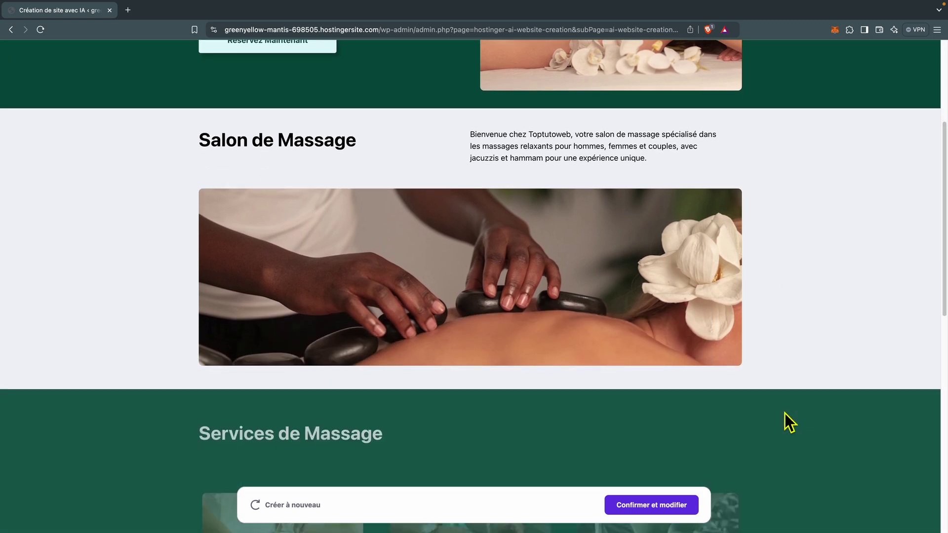
scroll(784, 422, down, 5)
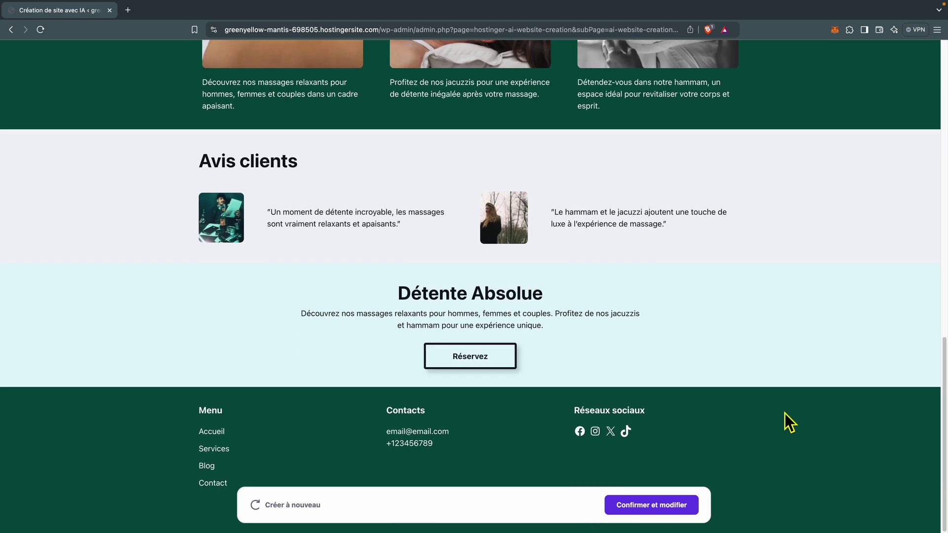
scroll(785, 413, up, 15)
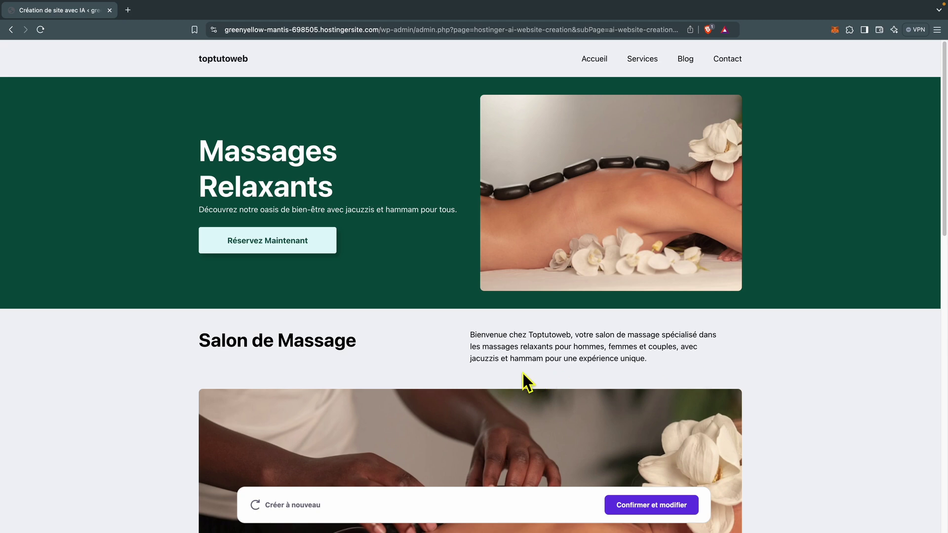
scroll(652, 381, down, 10)
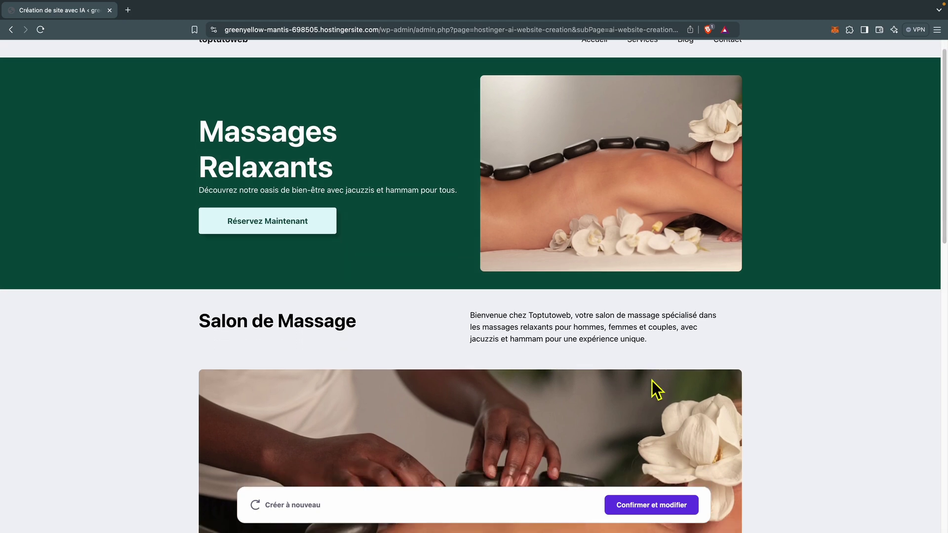
scroll(660, 366, up, 10)
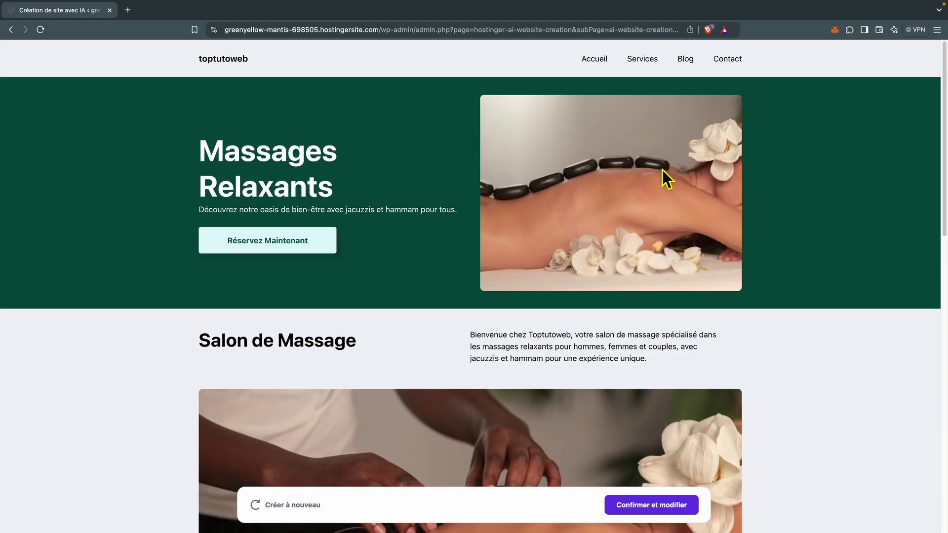
Examine the generated site's Services, Blog and Contact pages, including the first blog article.
click(643, 59)
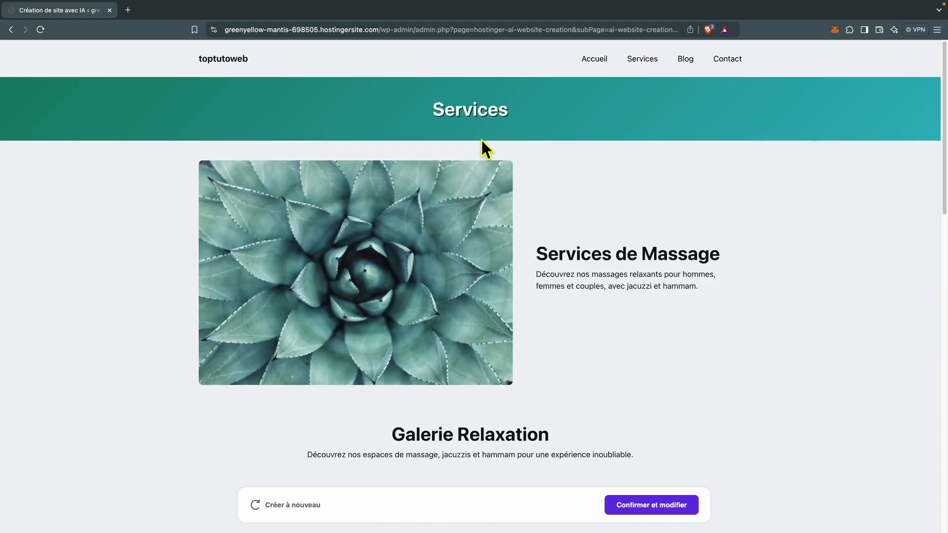
scroll(686, 323, down, 5)
scroll(688, 327, down, 7)
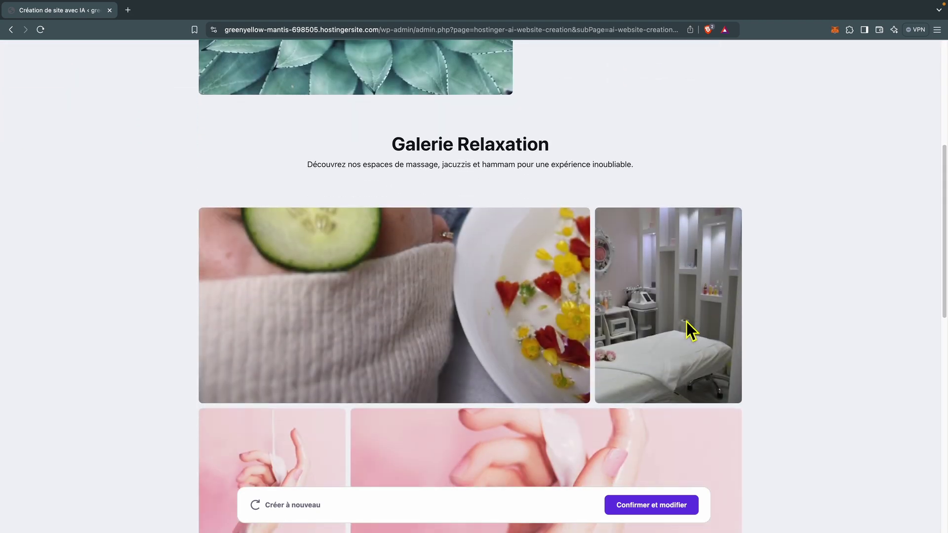
scroll(691, 297, up, 12)
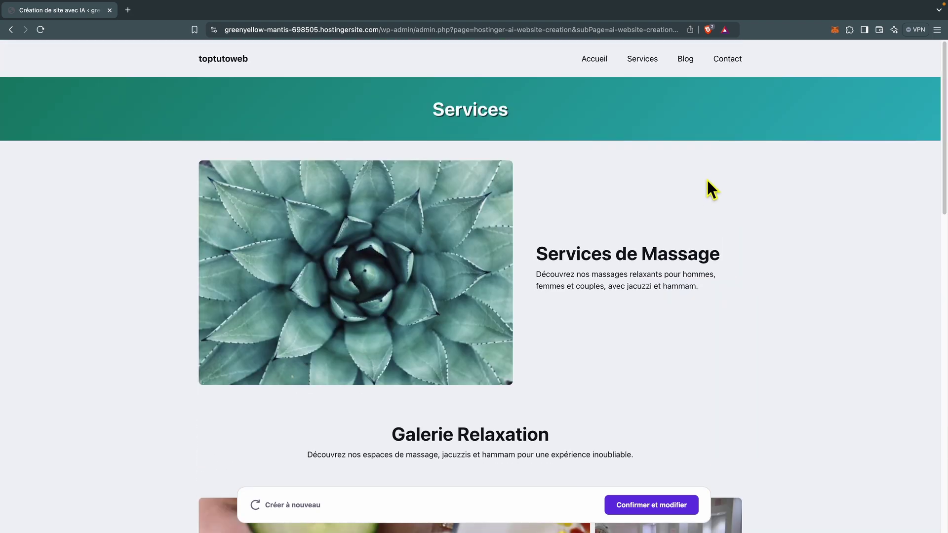
click(686, 60)
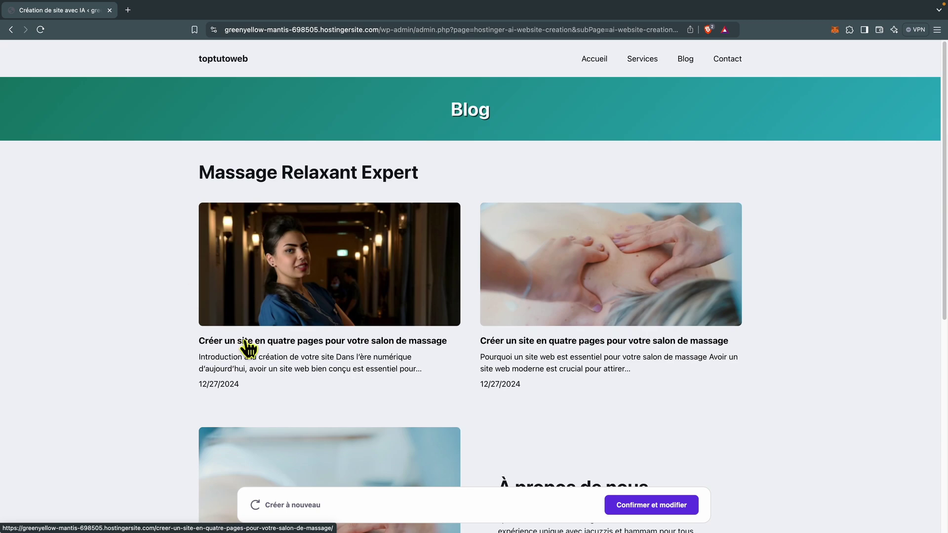
click(371, 341)
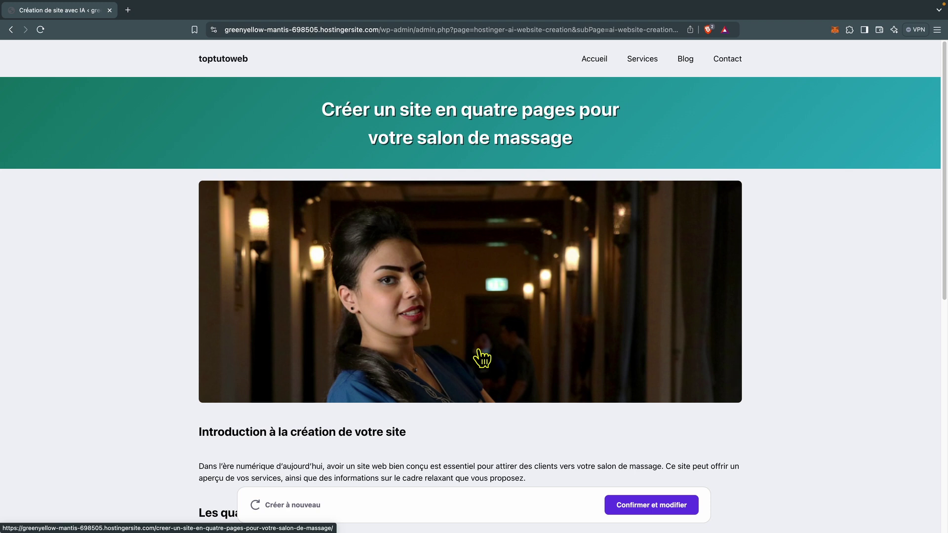
click(728, 60)
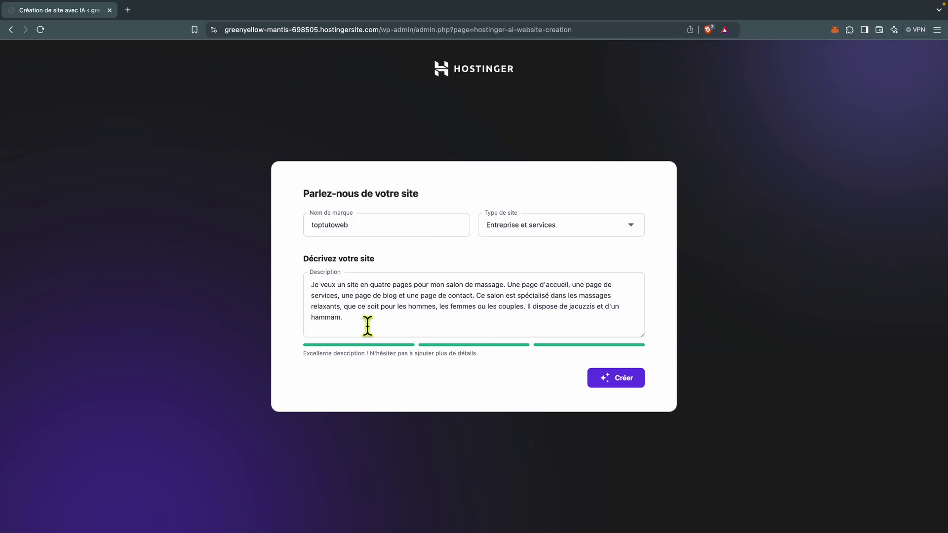
Add "Je veux des couleurs chaleureuses tirant sur l'ocre, le brun orangé" to the site description and regenerate the site, replacing the existing content.
click(368, 326)
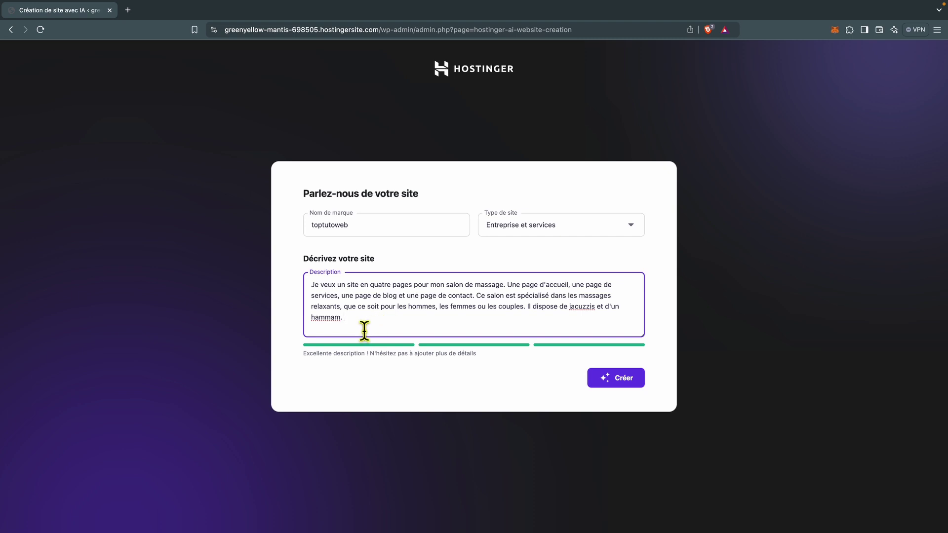
text(Je veux des couleurs chaleureuses tirant sur l'ocre, le brun orangé)
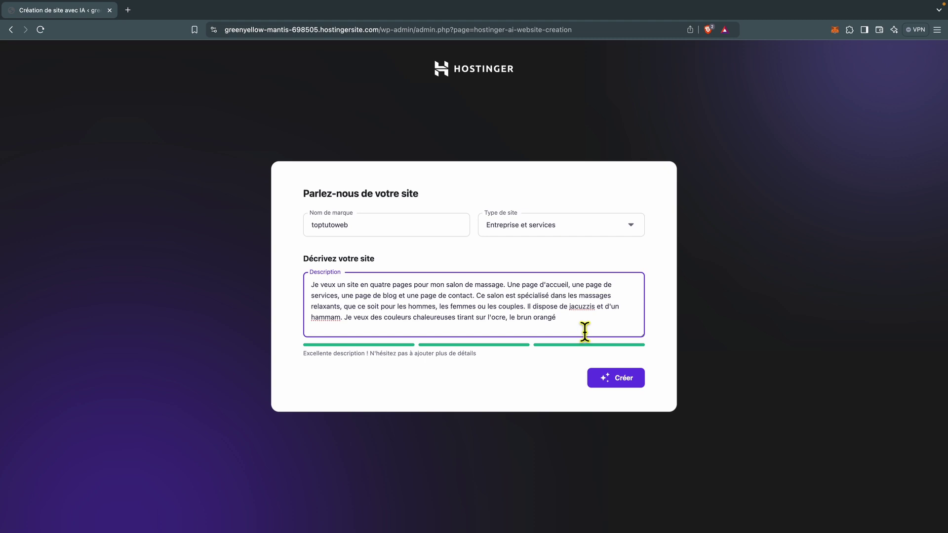
click(618, 381)
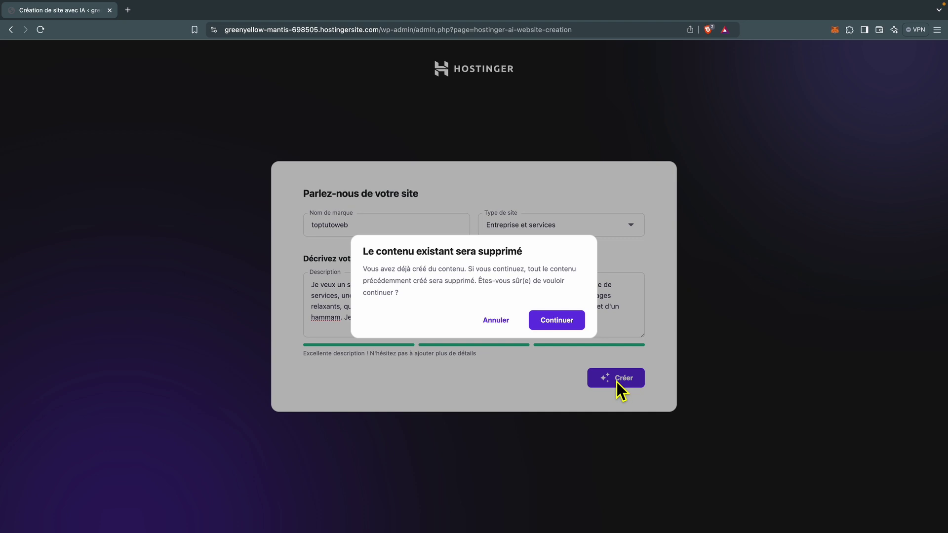
click(556, 321)
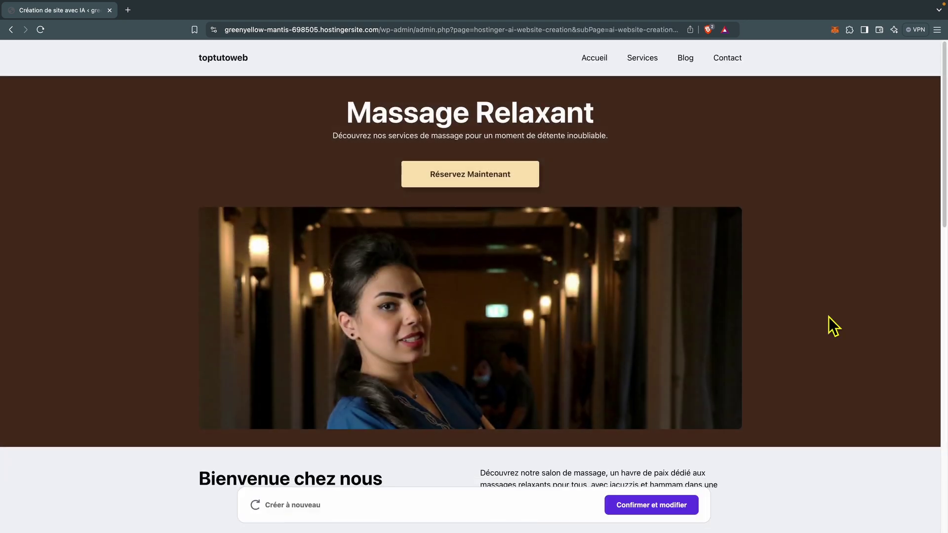
Review the regenerated home page and Services page, checking colours, images and layout down to the footer.
scroll(829, 317, down, 5)
scroll(816, 328, down, 10)
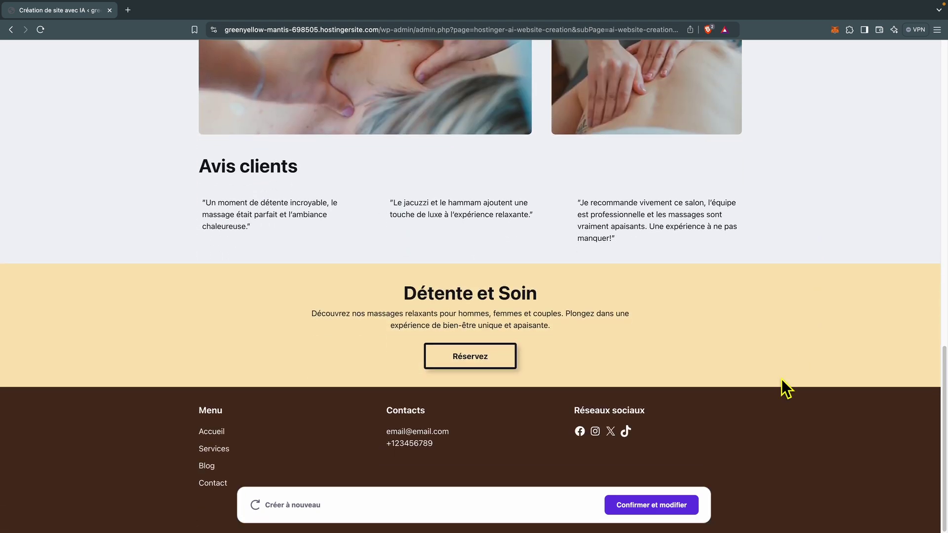
scroll(761, 334, up, 15)
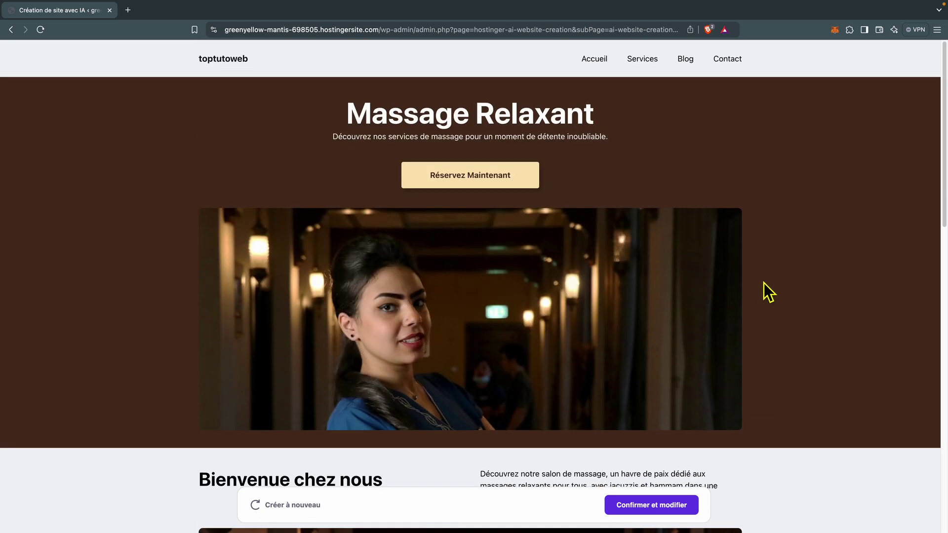
click(649, 66)
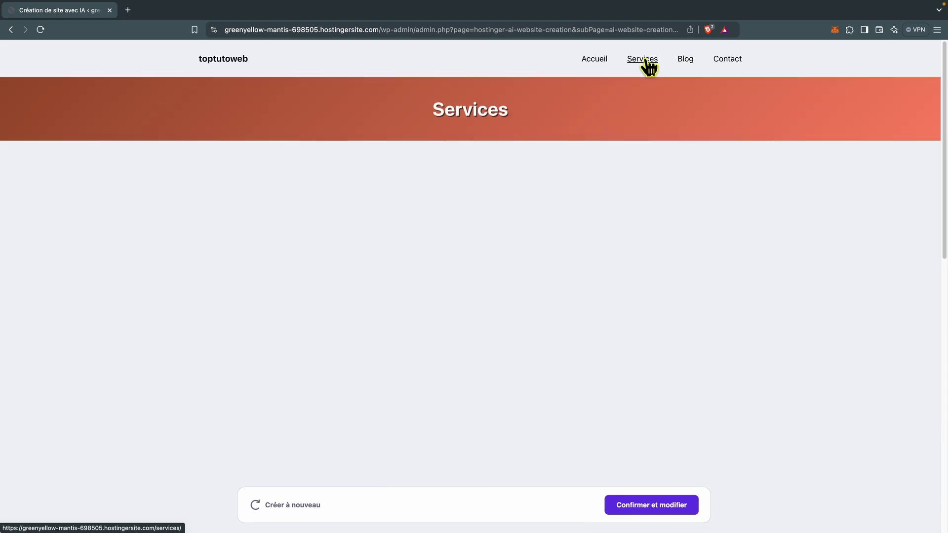
scroll(695, 289, down, 8)
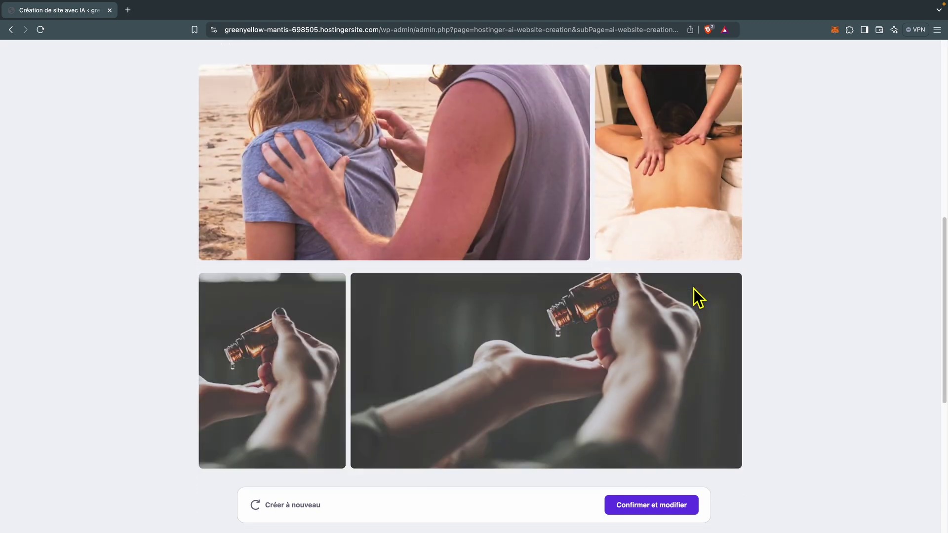
scroll(695, 289, down, 5)
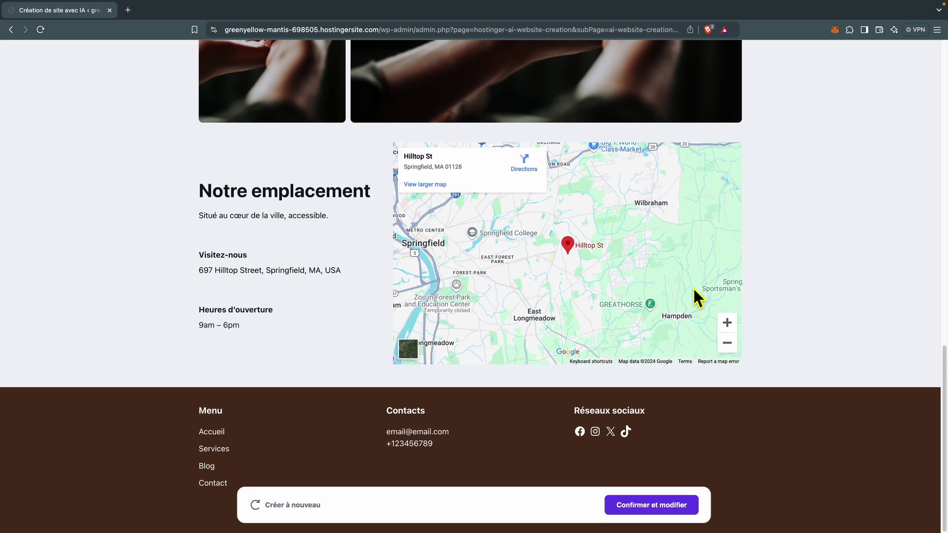
scroll(693, 287, up, 10)
scroll(694, 297, up, 4)
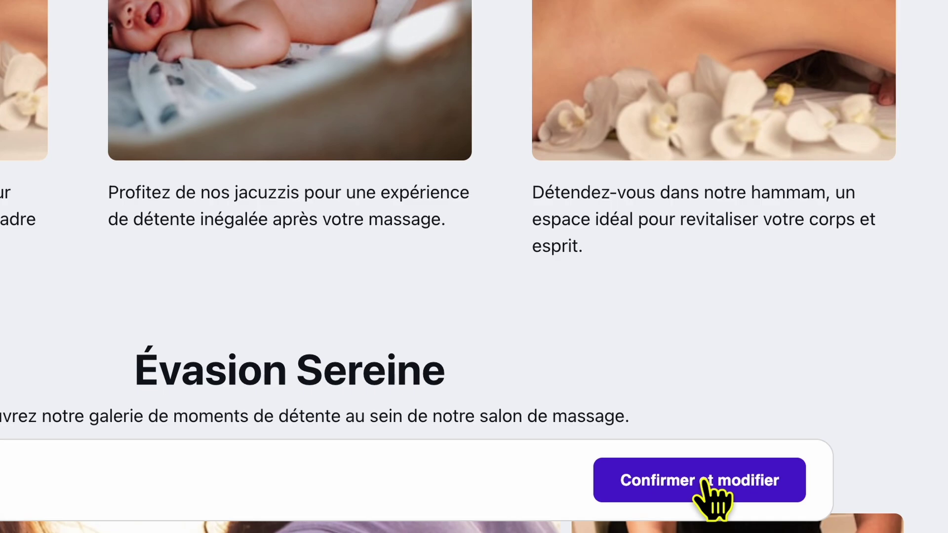
Accept the generated site for editing and inspect the block settings of the home page's main title and the paragraph beneath it.
click(703, 480)
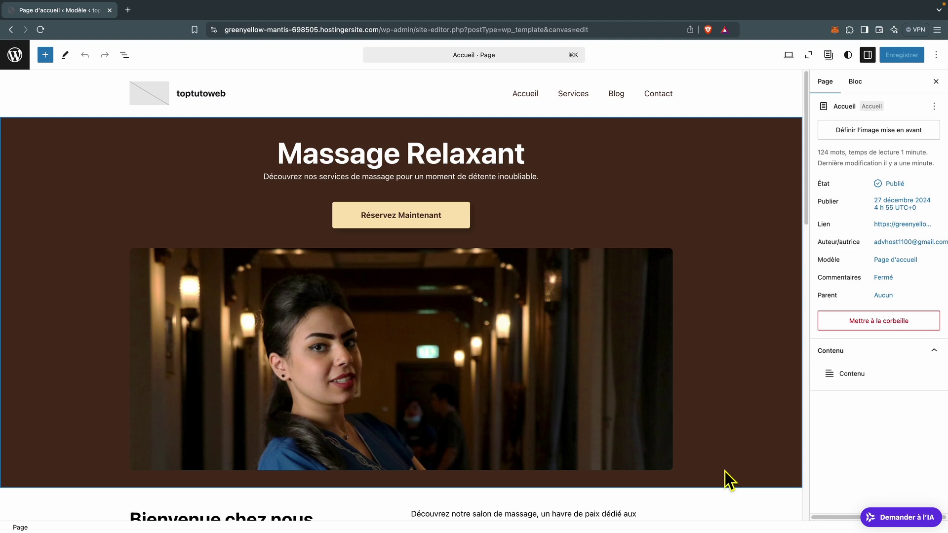
click(467, 161)
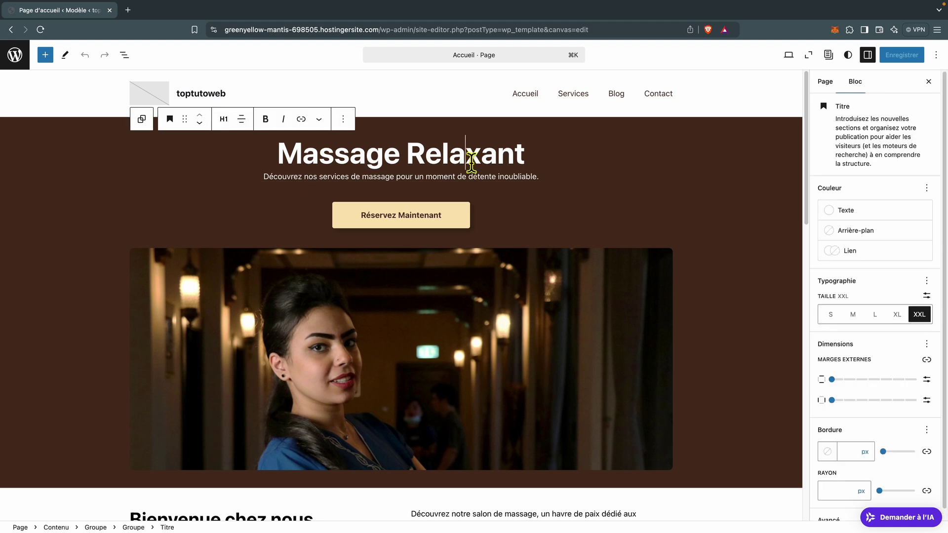
click(394, 186)
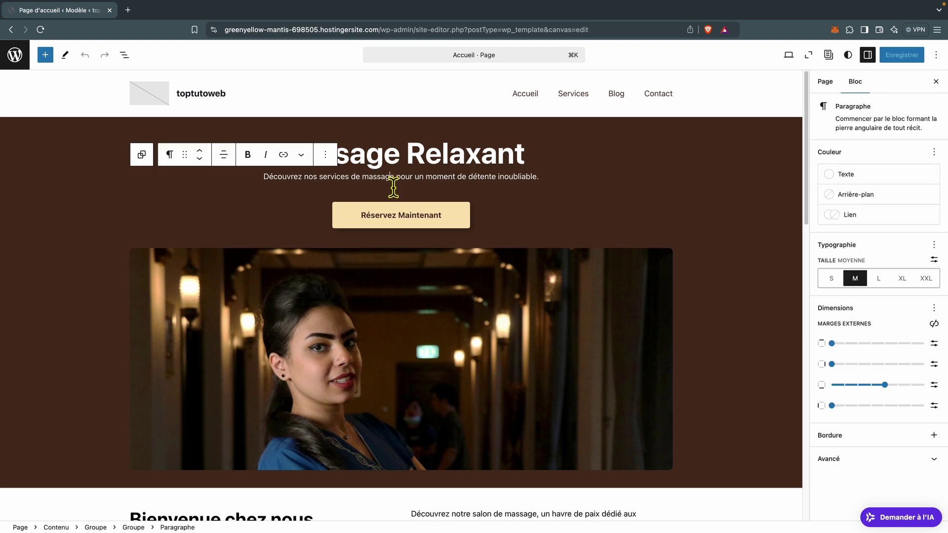
Leave the site editor for the WordPress dashboard and display the installed themes.
click(13, 55)
click(15, 58)
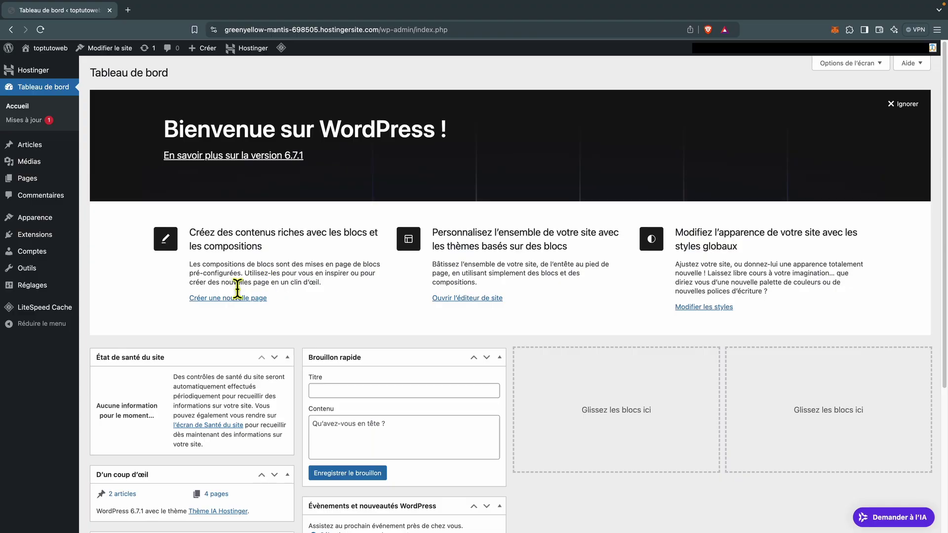
mouse_move(52, 228)
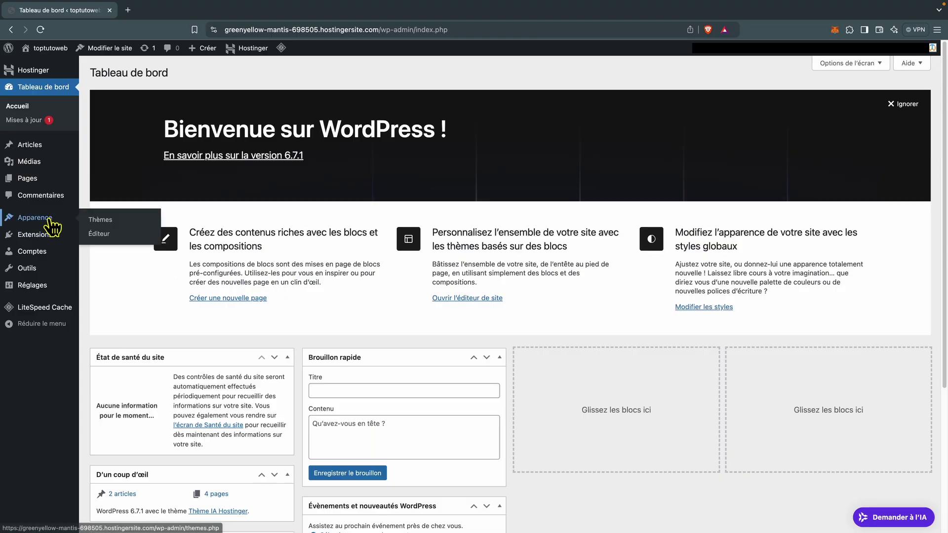
click(101, 221)
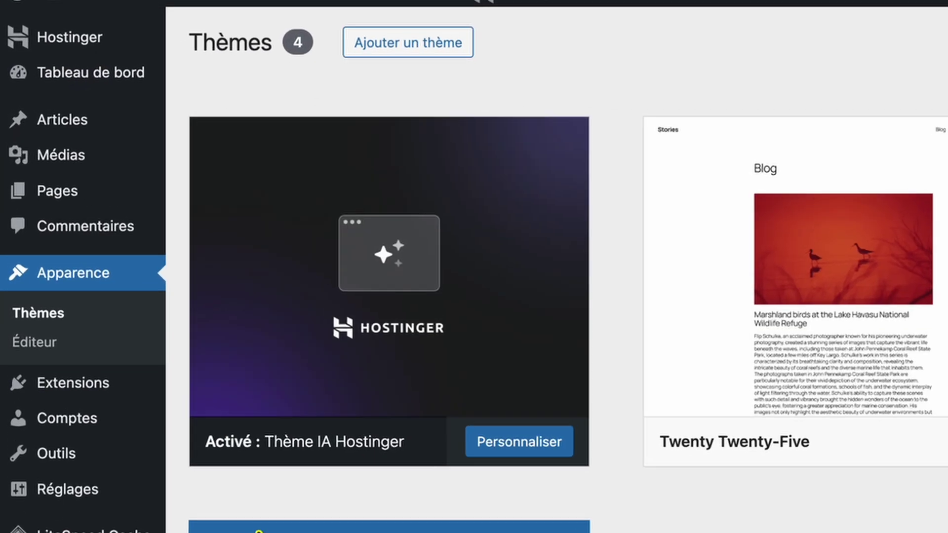
mouse_move(445, 381)
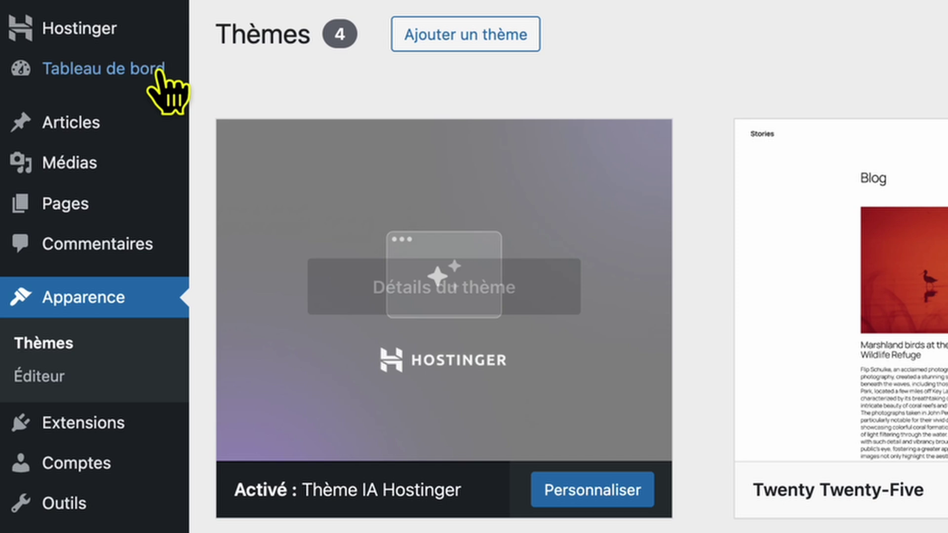
Open Hostinger's Créateur de contenu IA and choose Articles as the content type.
mouse_move(91, 33)
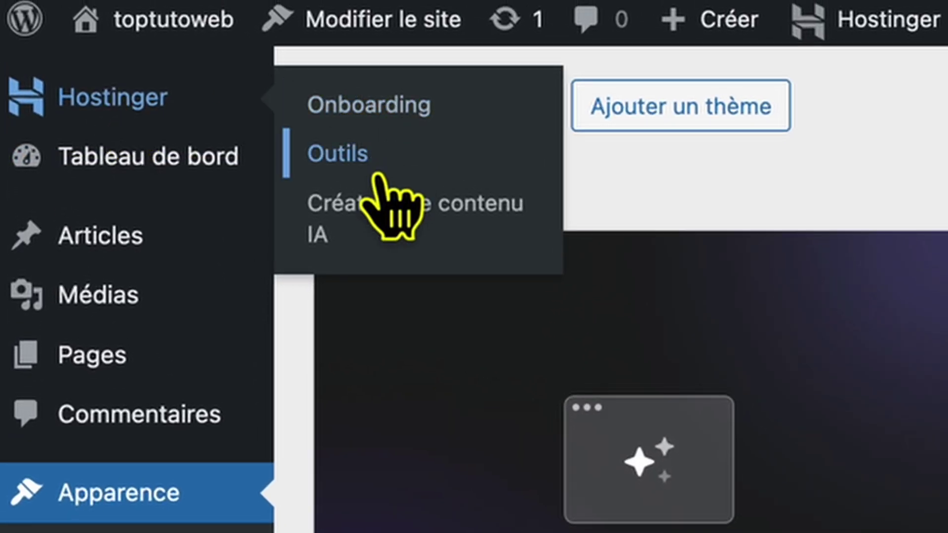
click(378, 203)
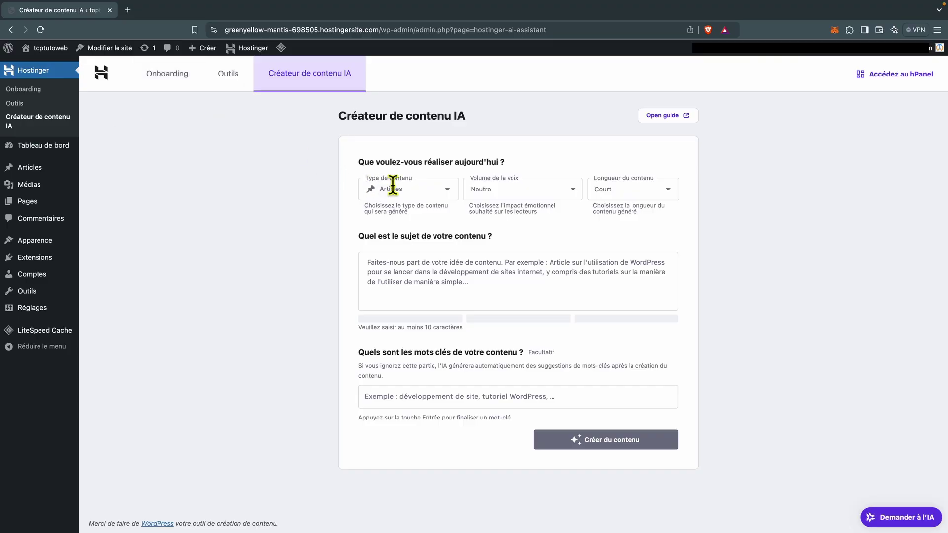
click(439, 197)
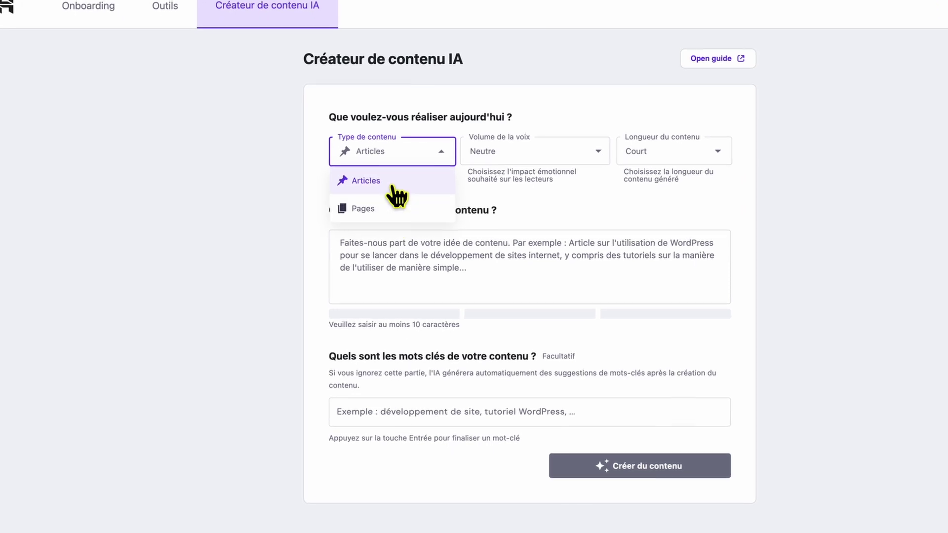
click(430, 197)
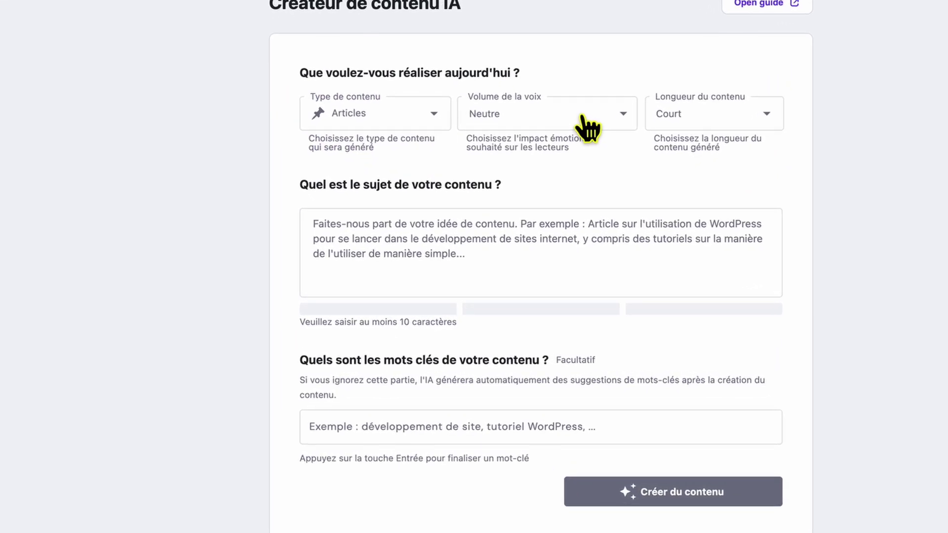
Examine the voice tone and content length options offered for generating an article in the AI content creator.
click(574, 137)
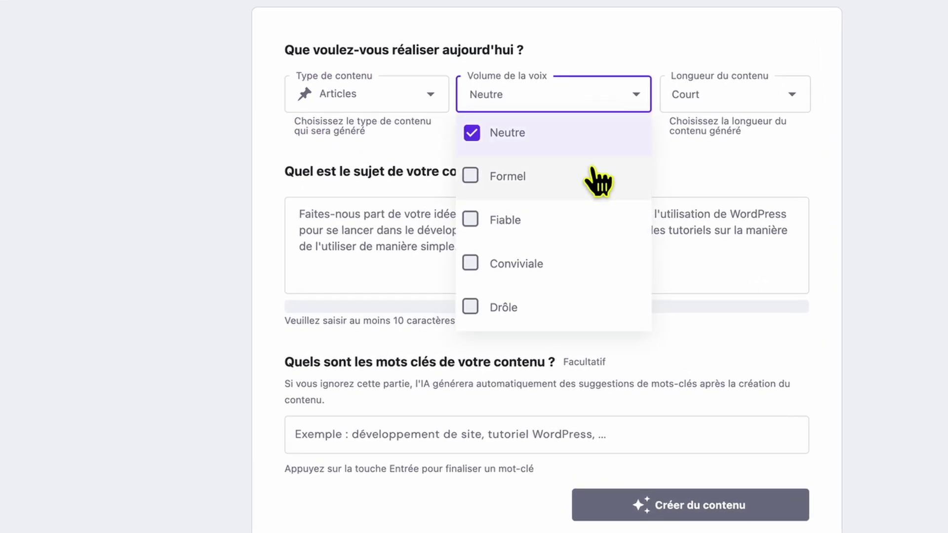
click(736, 108)
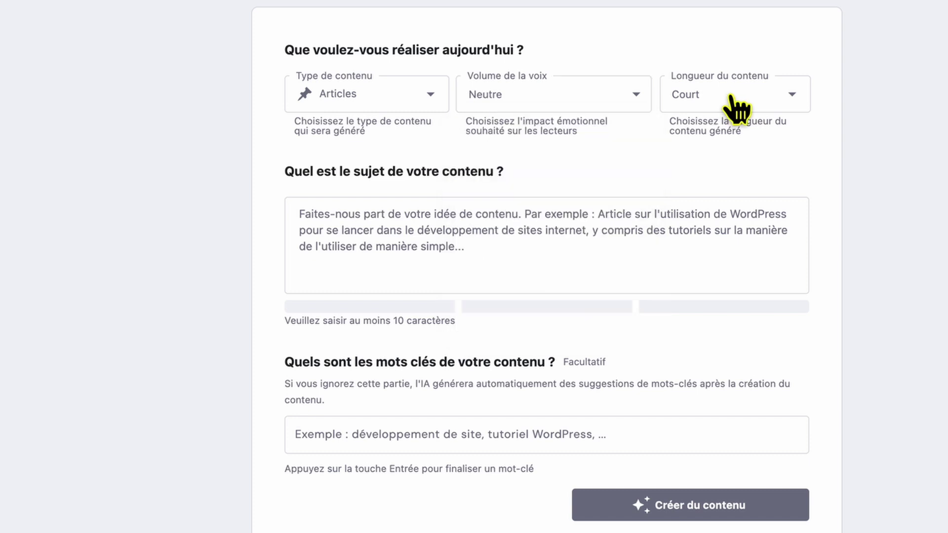
click(736, 107)
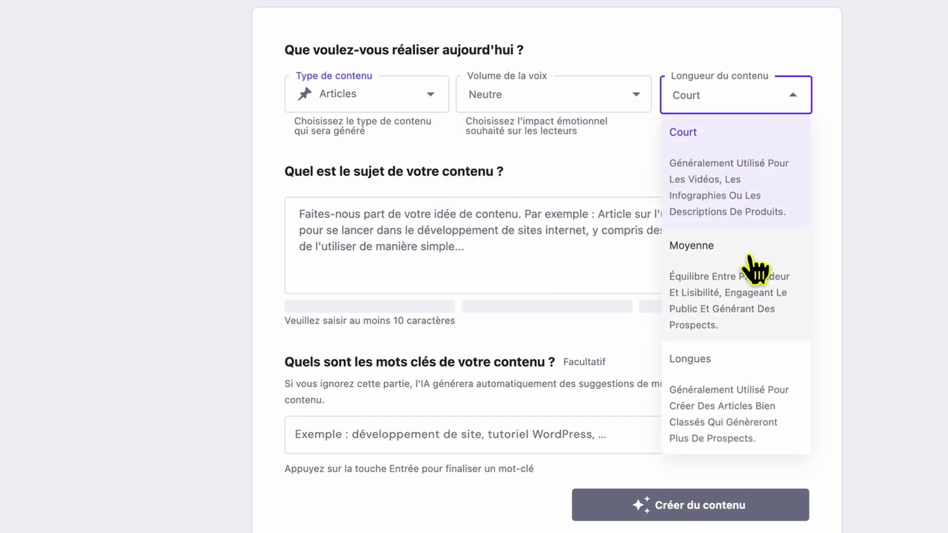
click(660, 257)
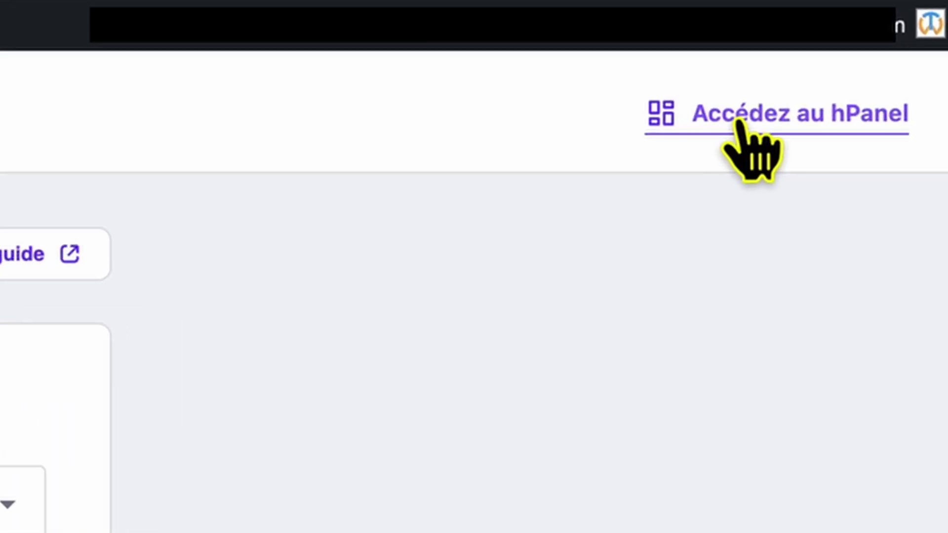
Return to the hPanel from WordPress and open the list of all hosted websites.
click(739, 122)
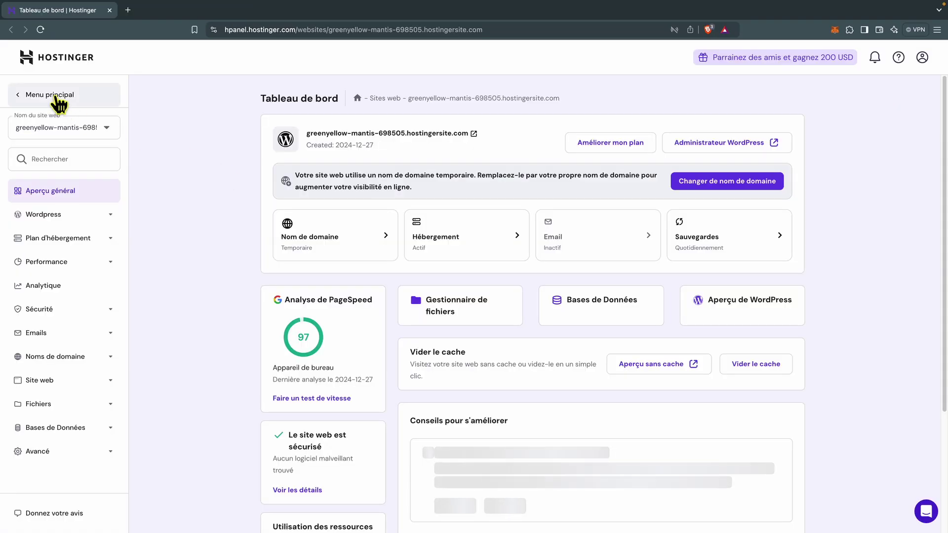
click(57, 99)
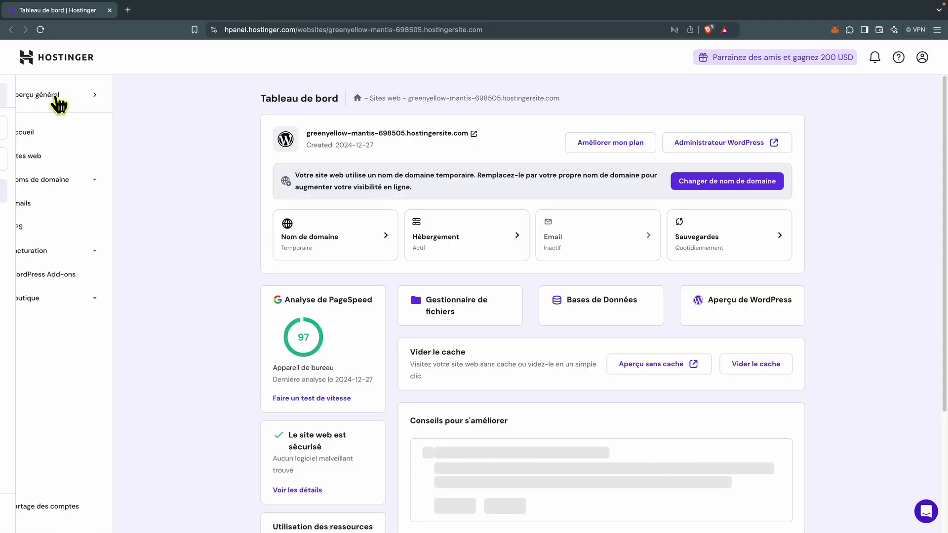
click(50, 158)
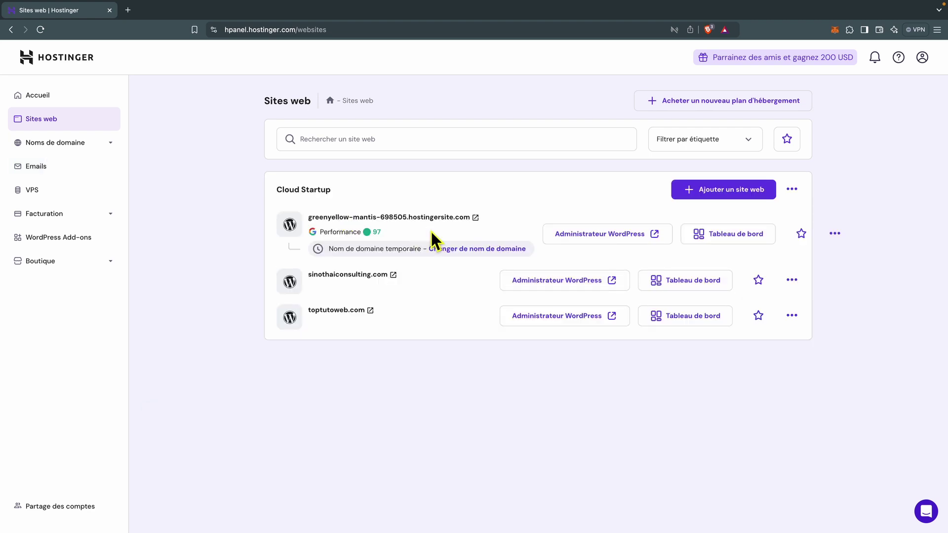
Delete the temporary site greenyellow-mantis-698505.hostingersite.com, acknowledging the permanent loss of all its data.
click(834, 234)
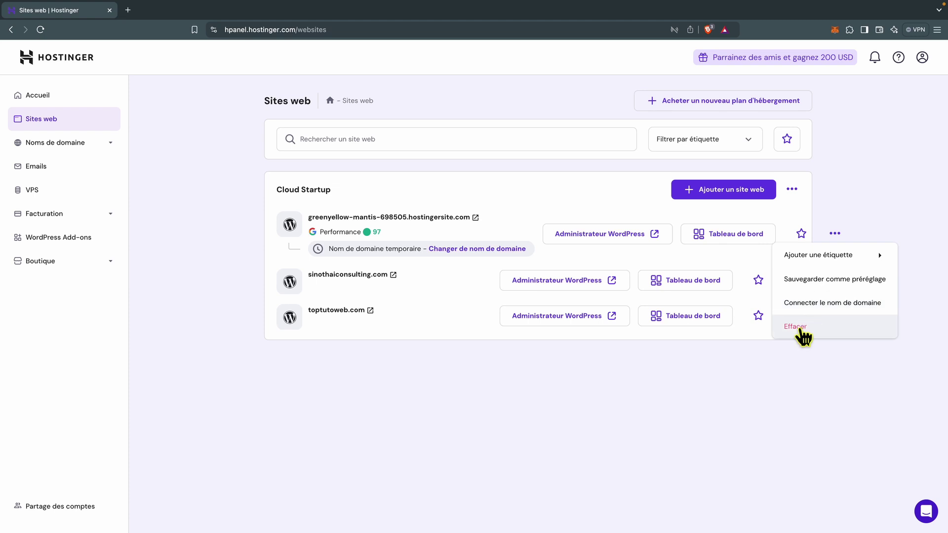
click(801, 328)
click(360, 273)
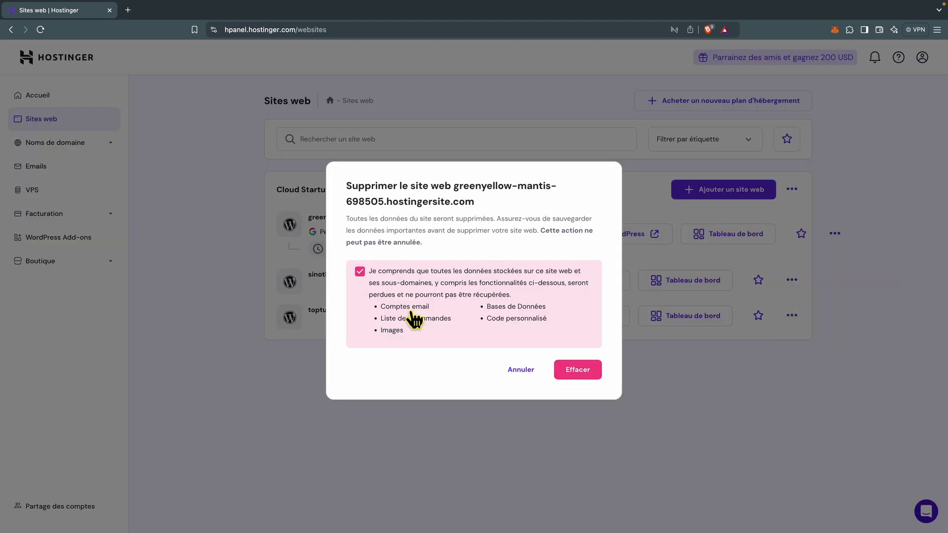
click(589, 374)
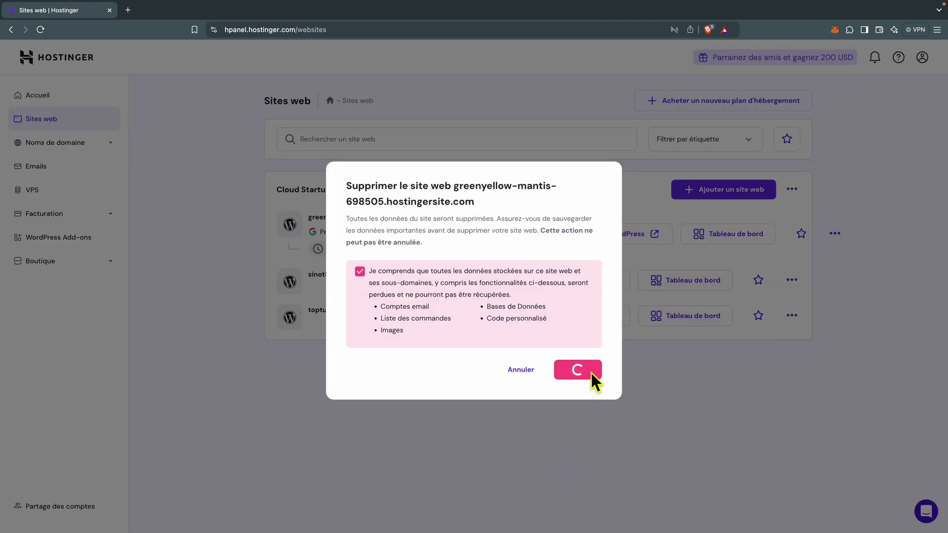
click(475, 332)
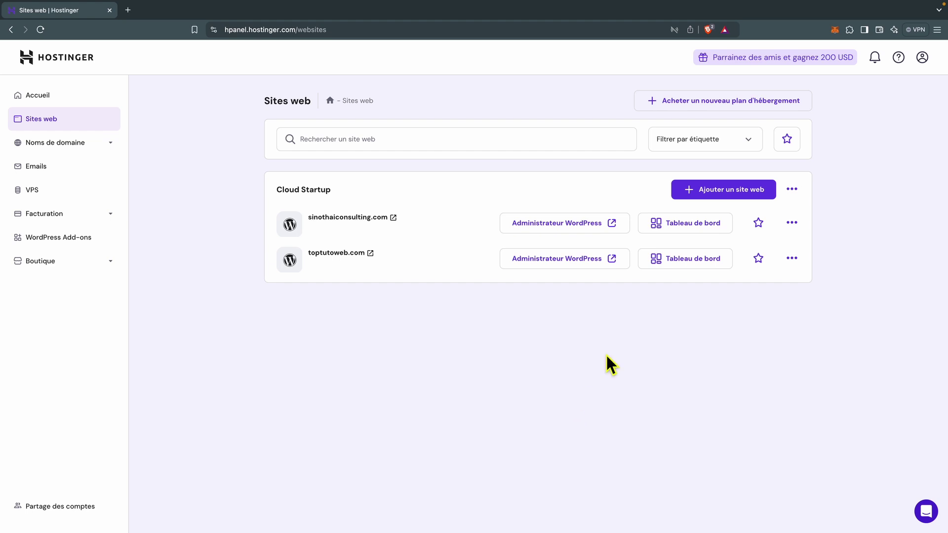
Add a new WordPress website with Français (France) as admin language, entering the administrator's e-mail and password.
click(741, 191)
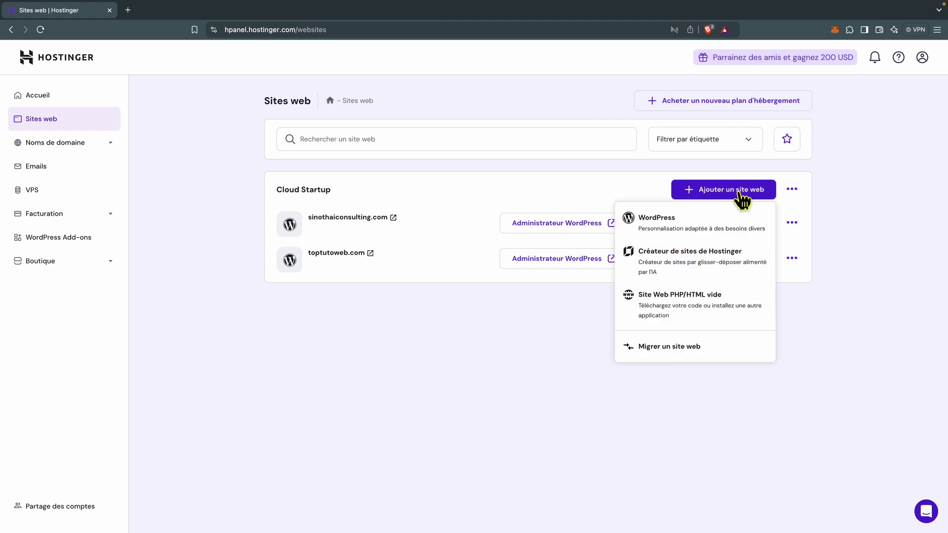
click(657, 230)
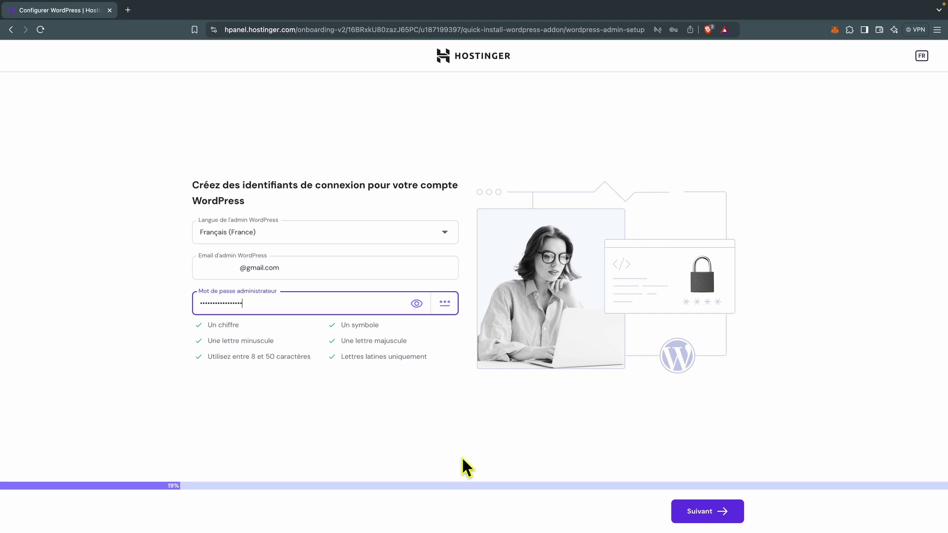
click(686, 516)
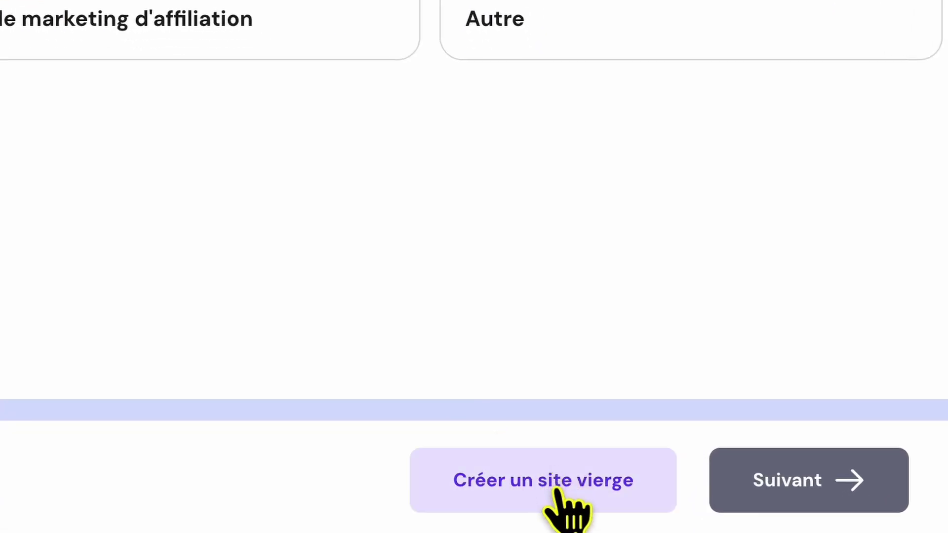
Choose to create a blank site and assign it the domain topneoweb.com.
click(556, 491)
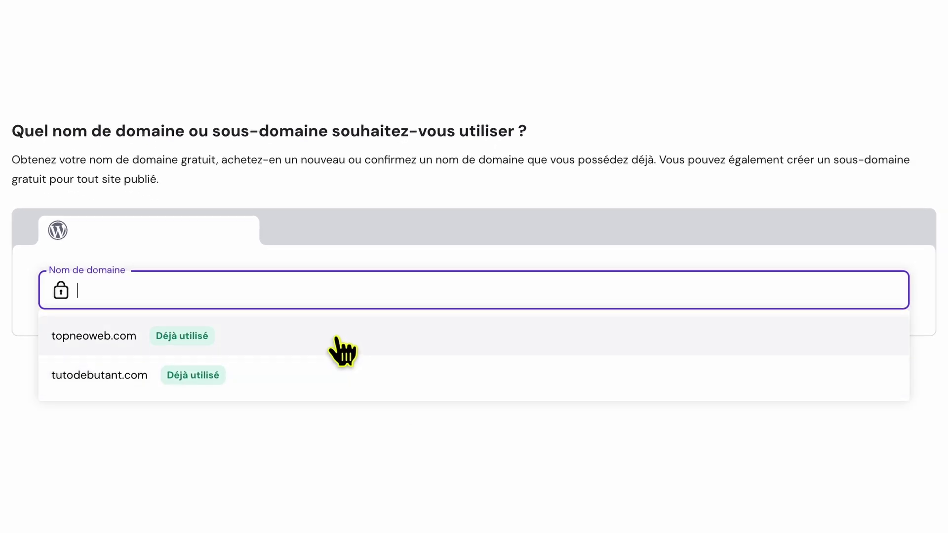
click(102, 338)
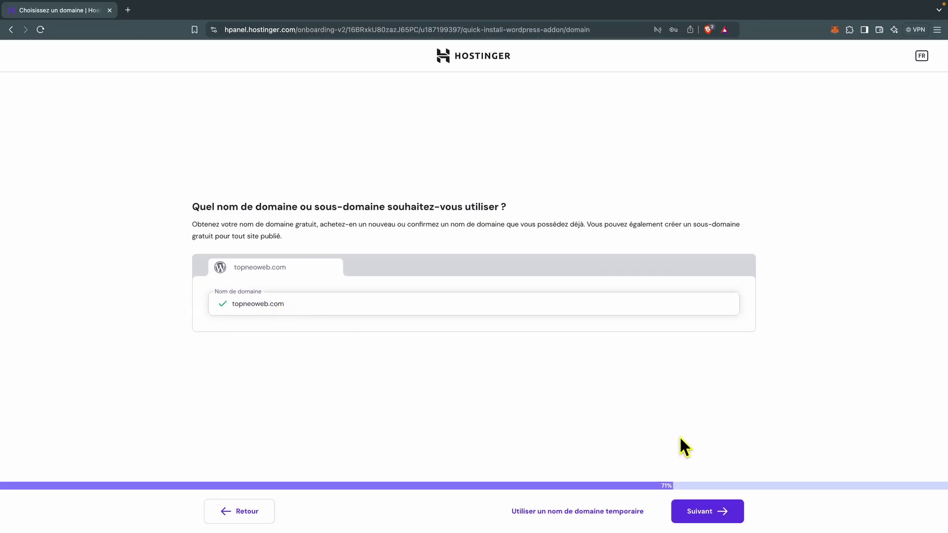
click(708, 516)
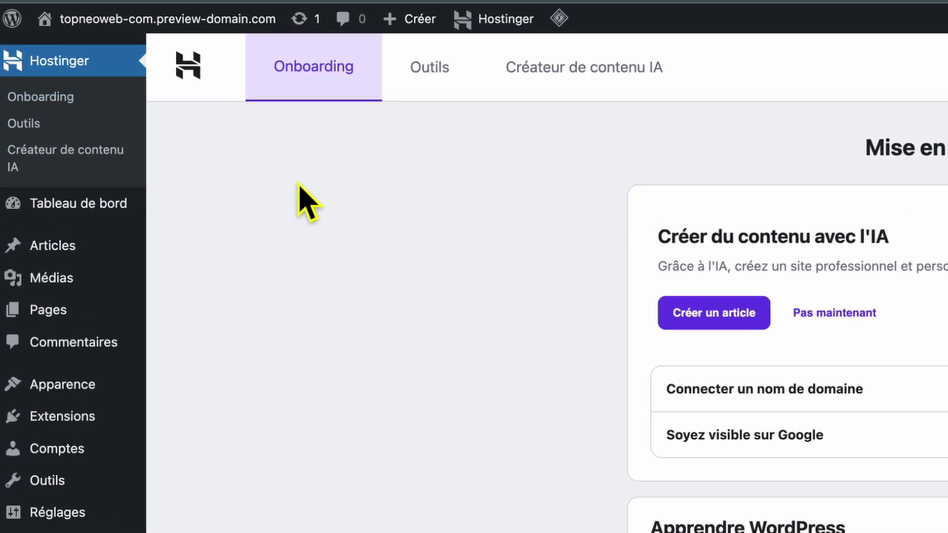
Go to the new site's WordPress dashboard home and open the account's profile settings.
mouse_move(91, 207)
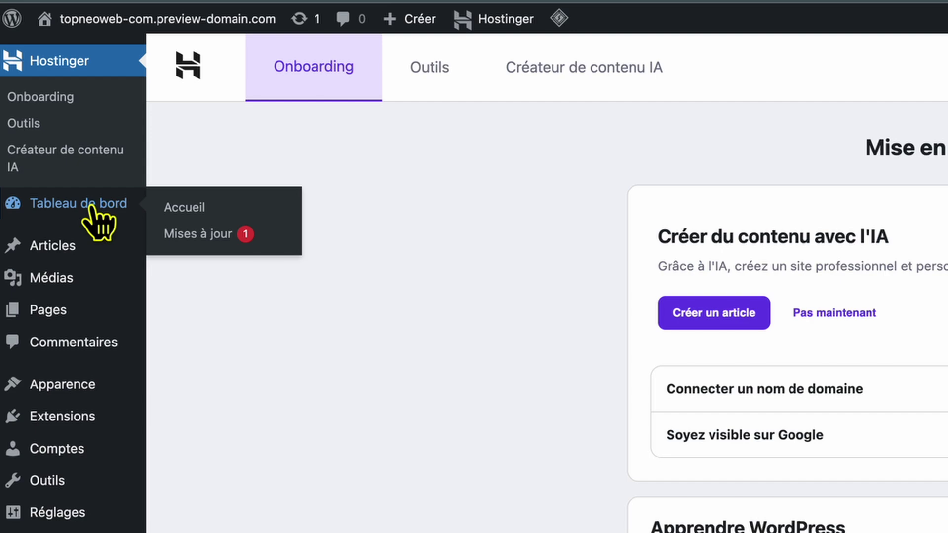
click(91, 207)
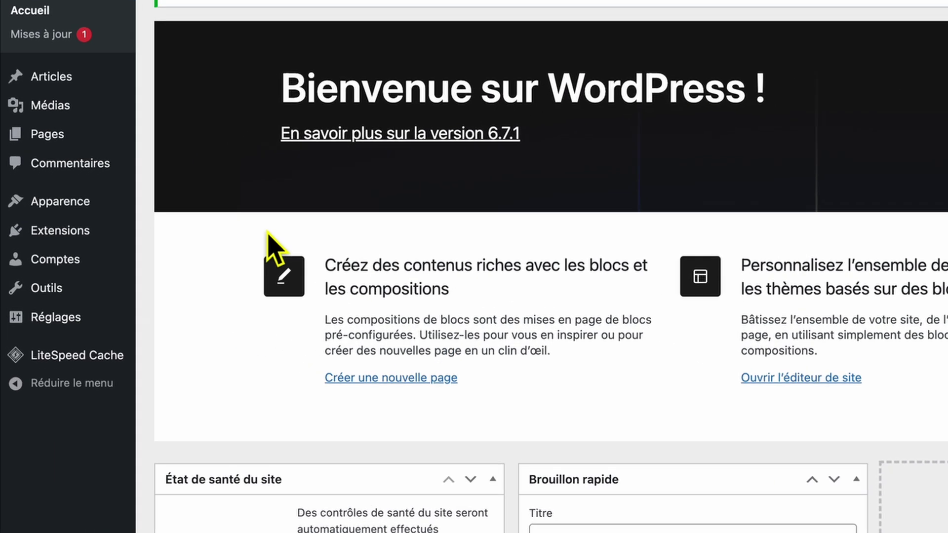
mouse_move(58, 254)
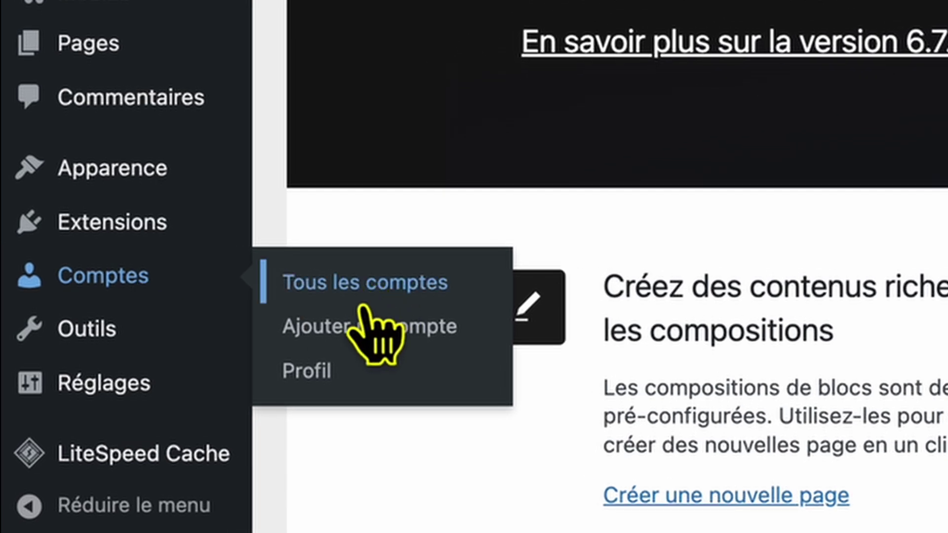
click(302, 387)
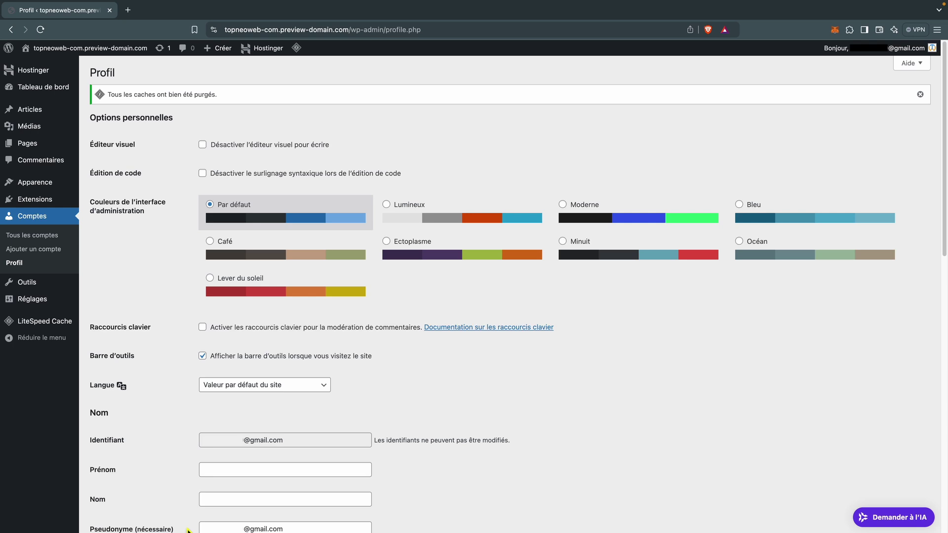
Set the profile's nickname and public display name to "oceanwp gratuit" and update the profile.
scroll(237, 239, down, 6)
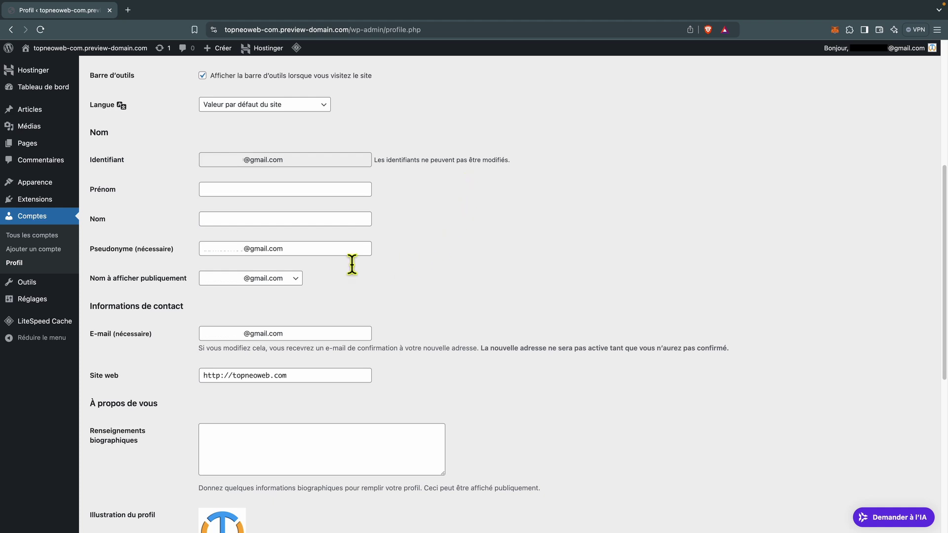
triple_click(296, 248)
key(BackSpace)
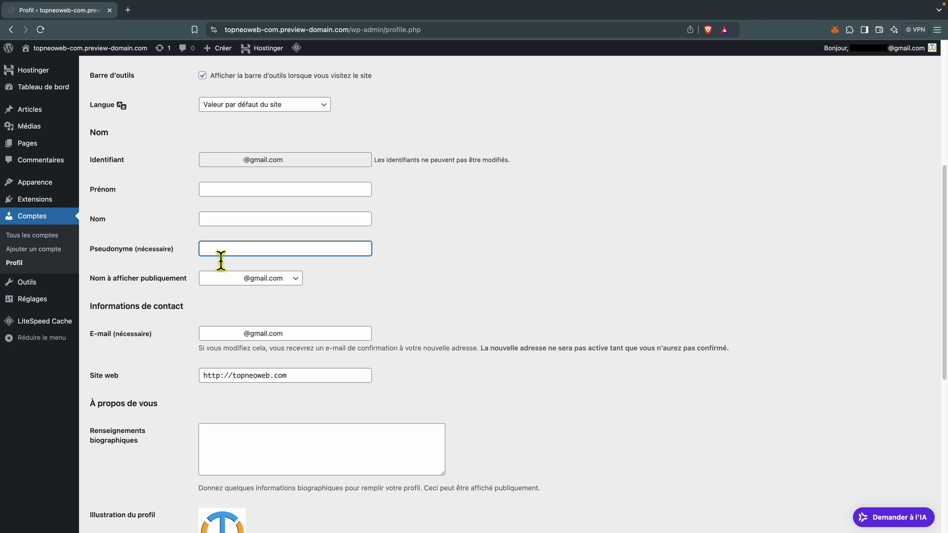
text(oceanwp gratuit)
click(298, 285)
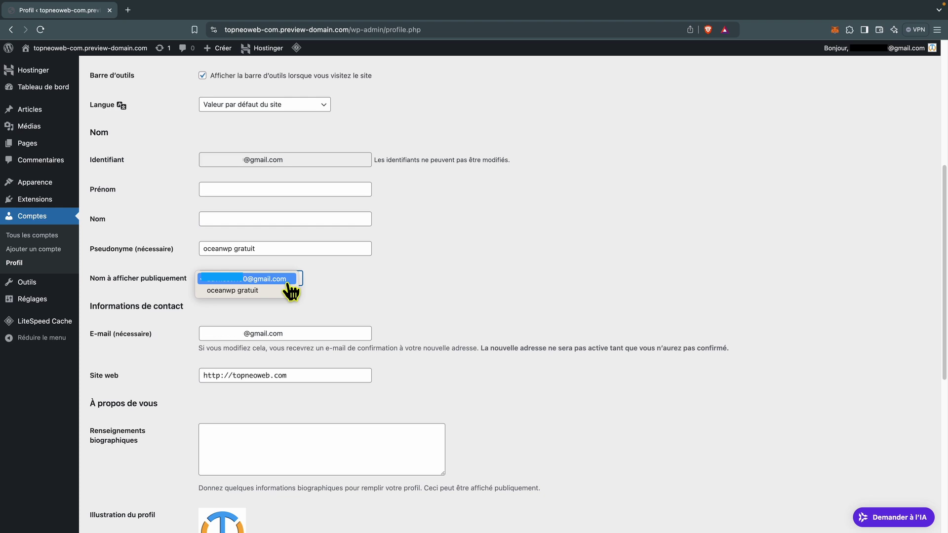
click(289, 291)
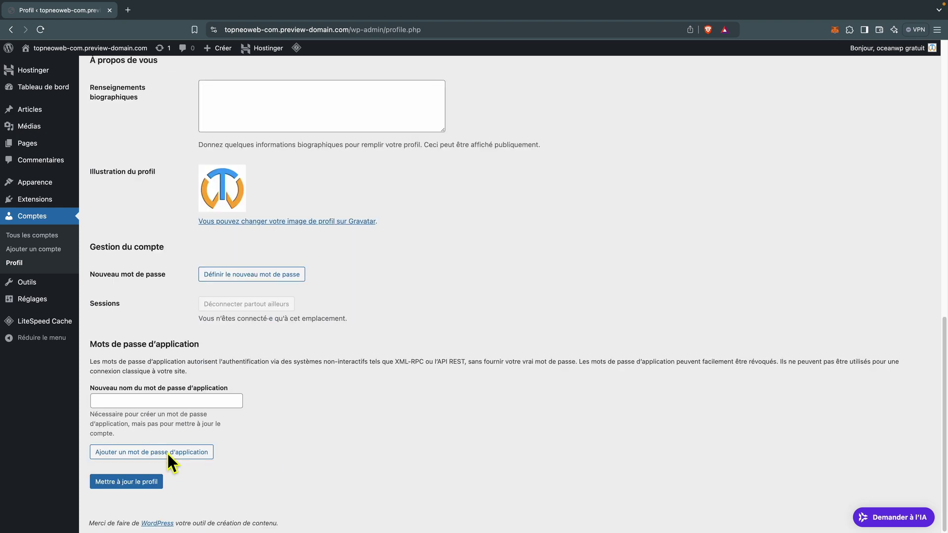
click(124, 483)
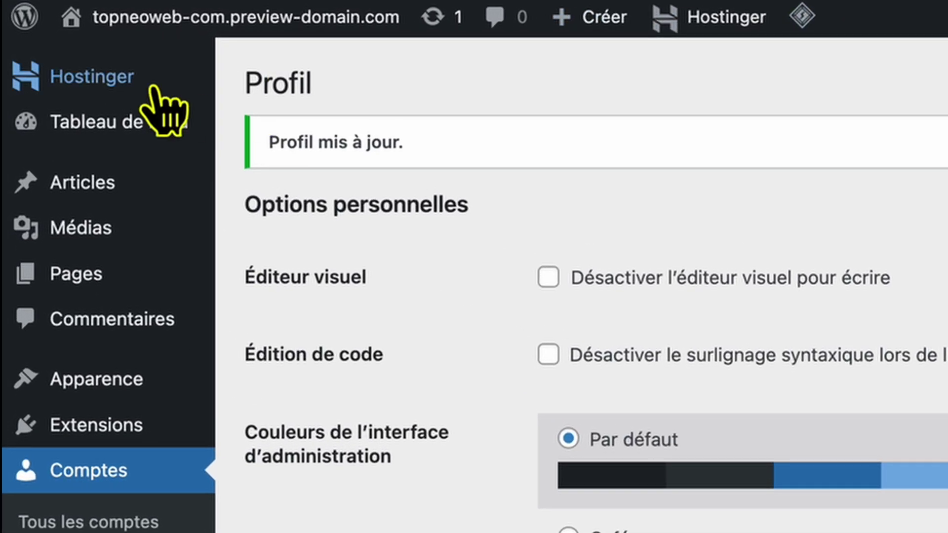
Open Hostinger's Onboarding page within WordPress and go from there to the hPanel.
mouse_move(80, 80)
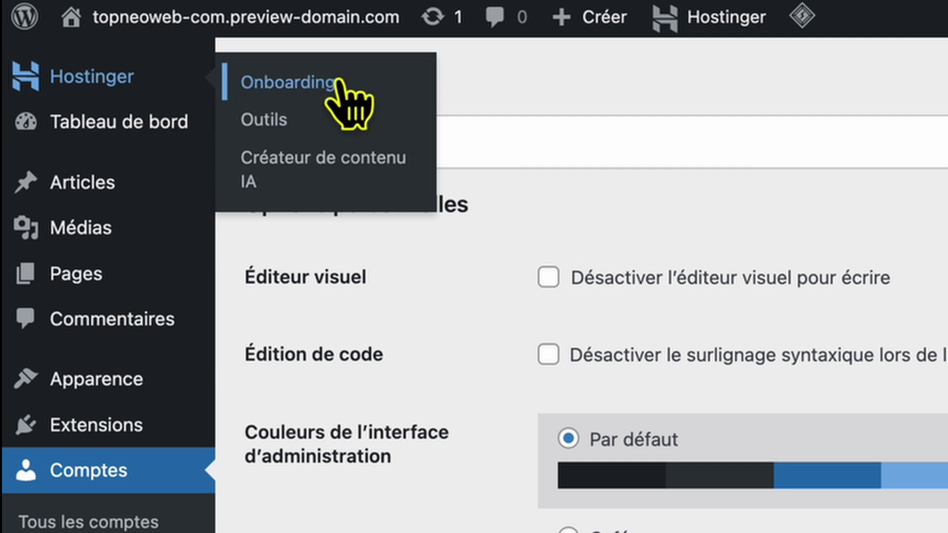
click(372, 85)
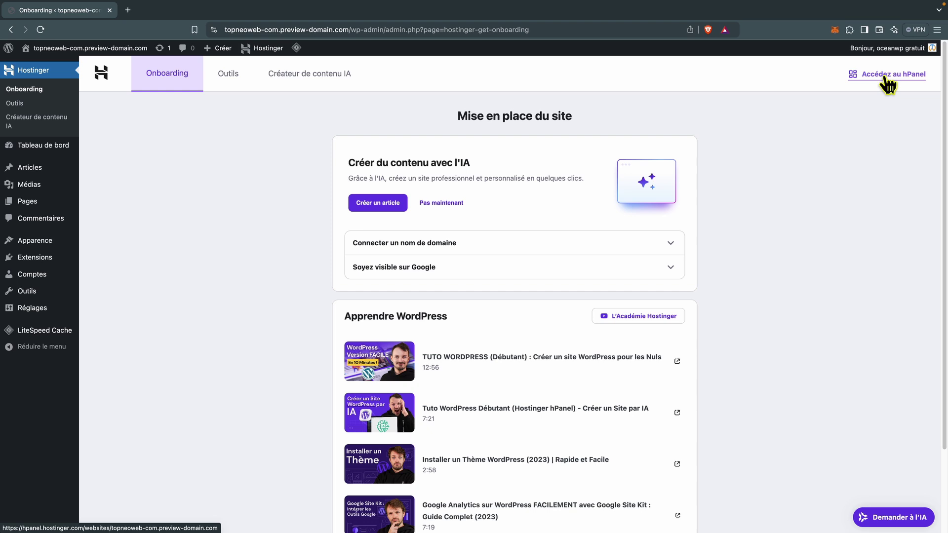
click(885, 78)
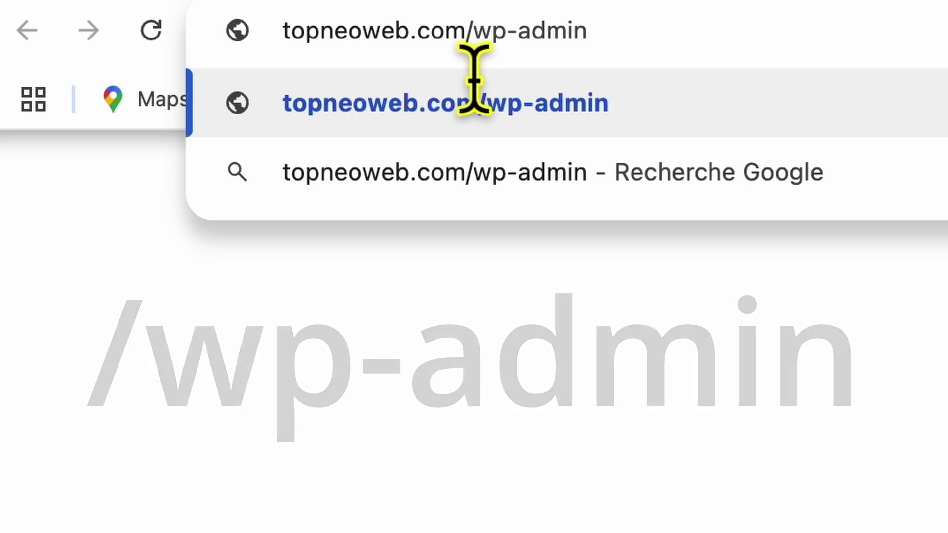
Load topneoweb.com/wp-admin and log in with the administrator's e-mail and password, keeping the login remembered.
key(Return)
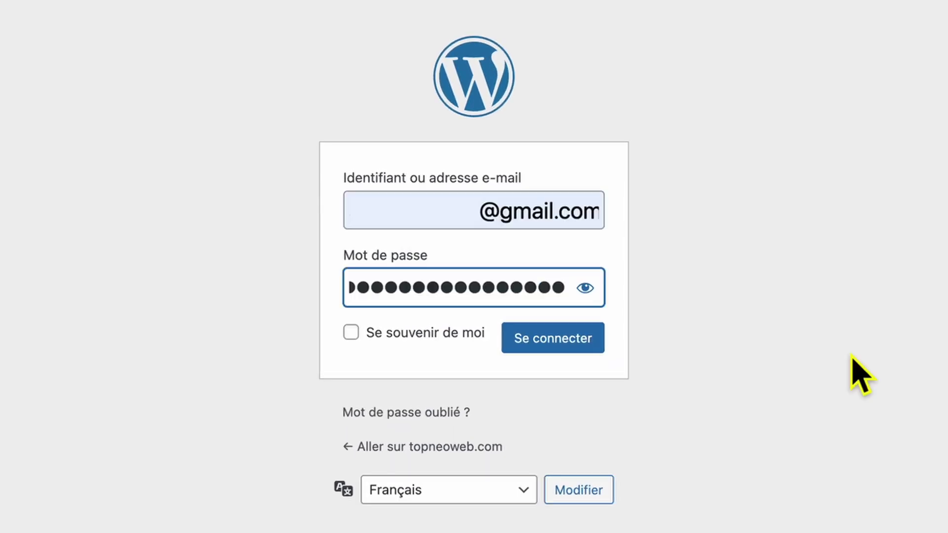
click(351, 332)
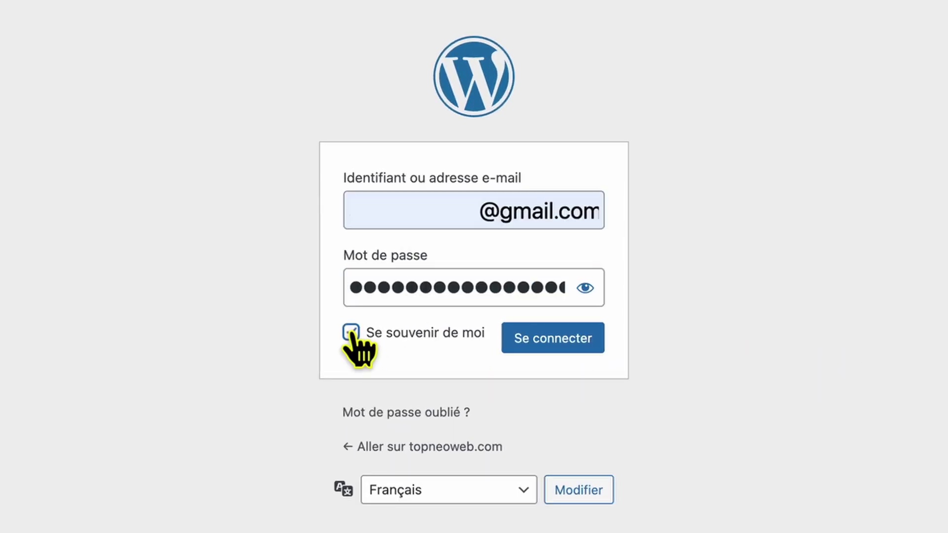
click(573, 347)
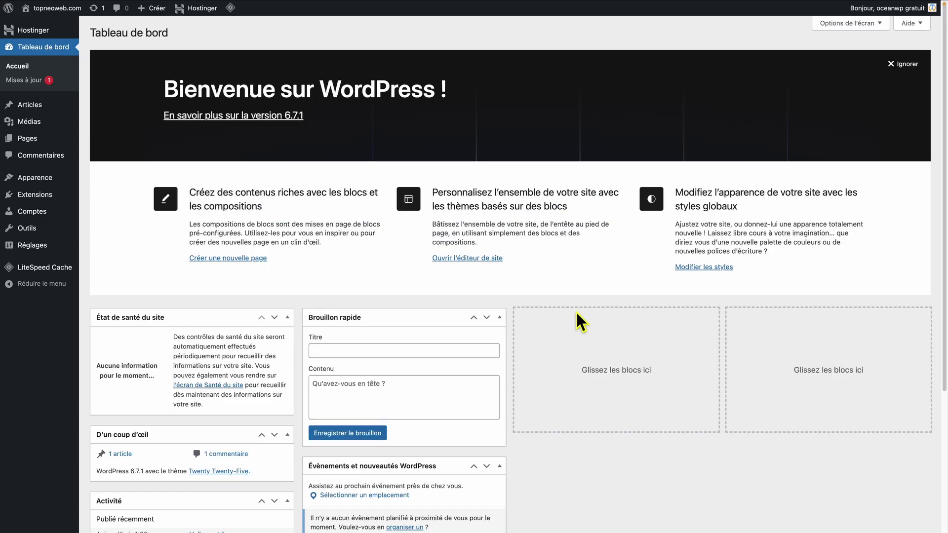
mouse_move(47, 15)
mouse_move(870, 8)
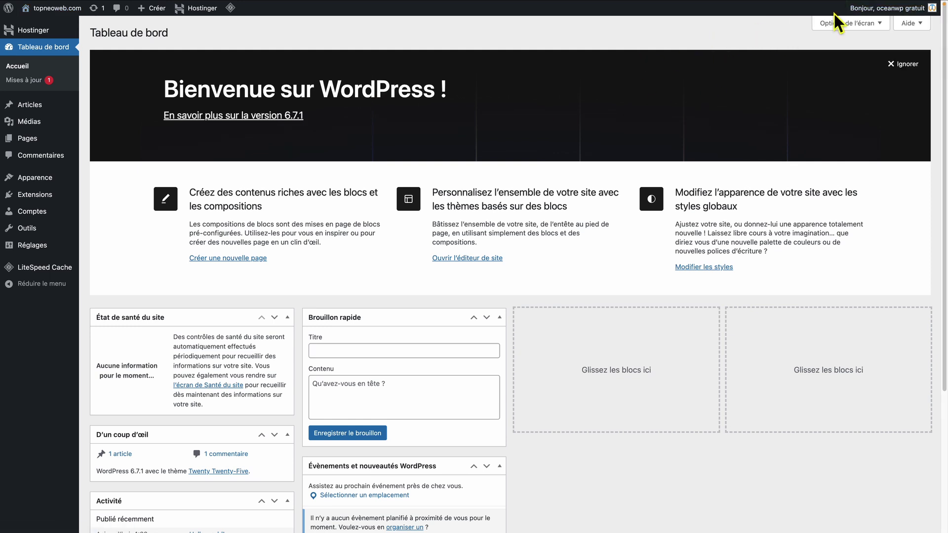